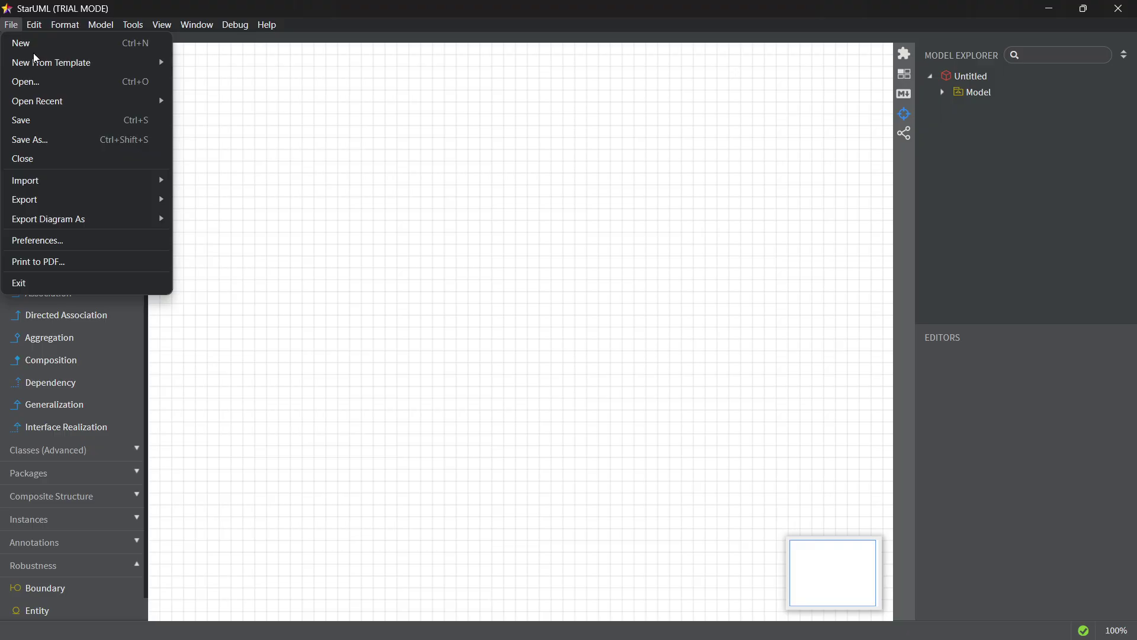
Step: Add a new activity diagram to the project
left_click(98, 24)
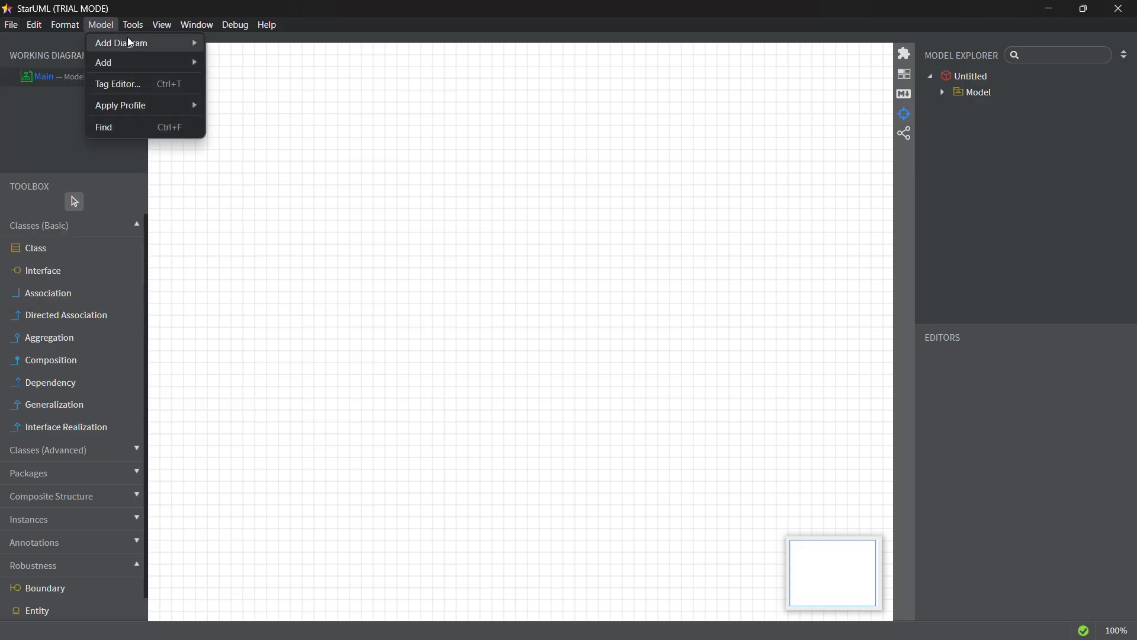
mouse_move(129, 42)
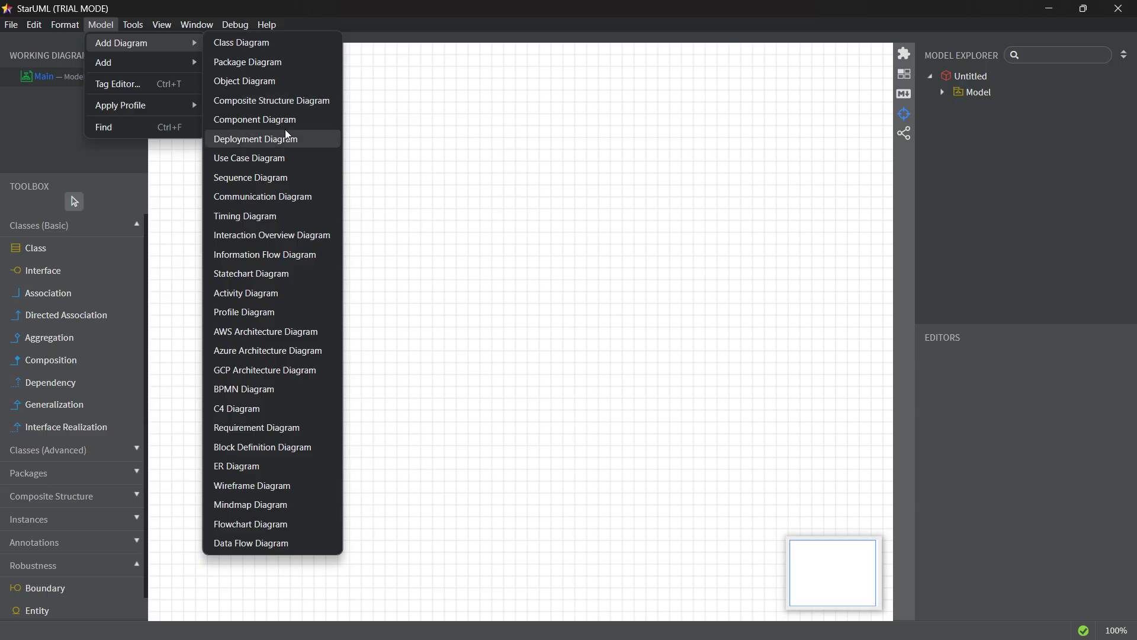
left_click(265, 294)
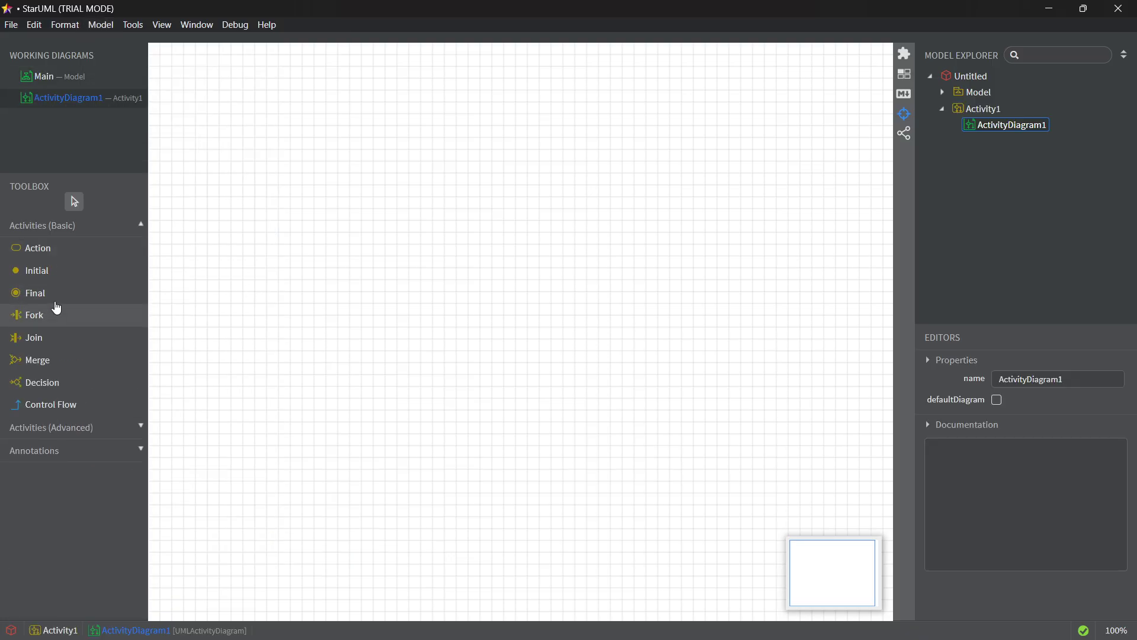
right_click(972, 76)
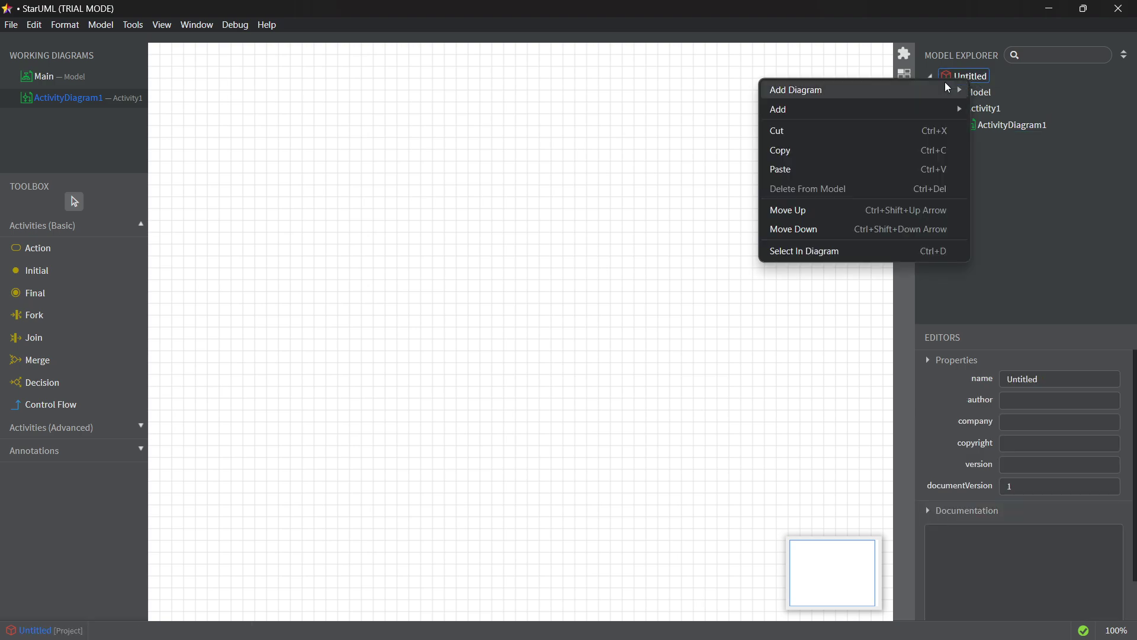
mouse_move(886, 91)
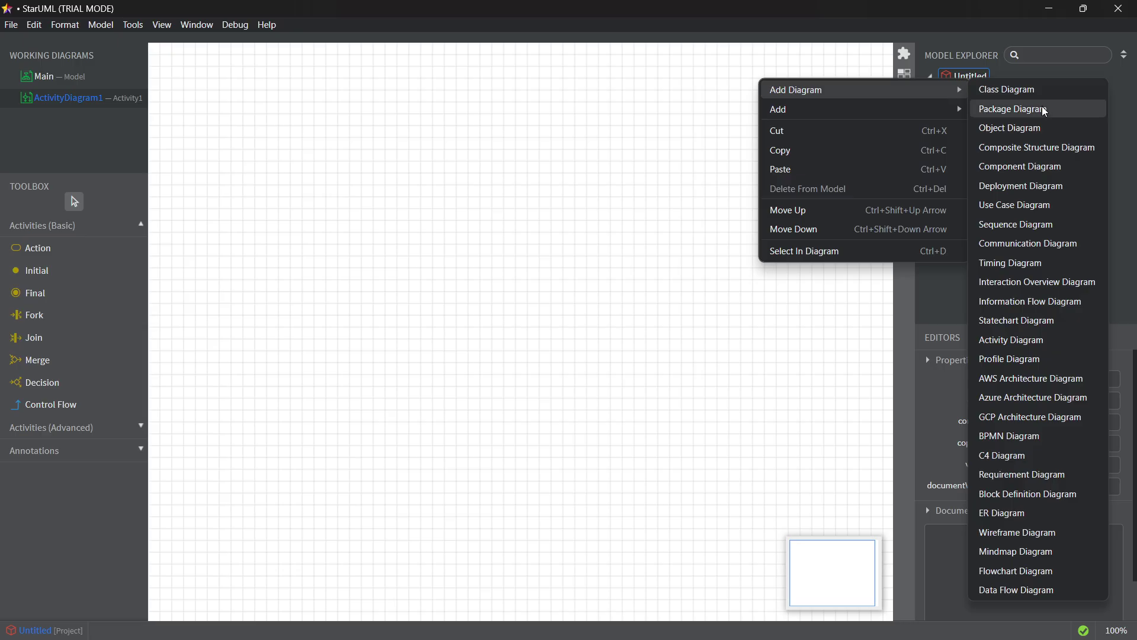
left_click(635, 355)
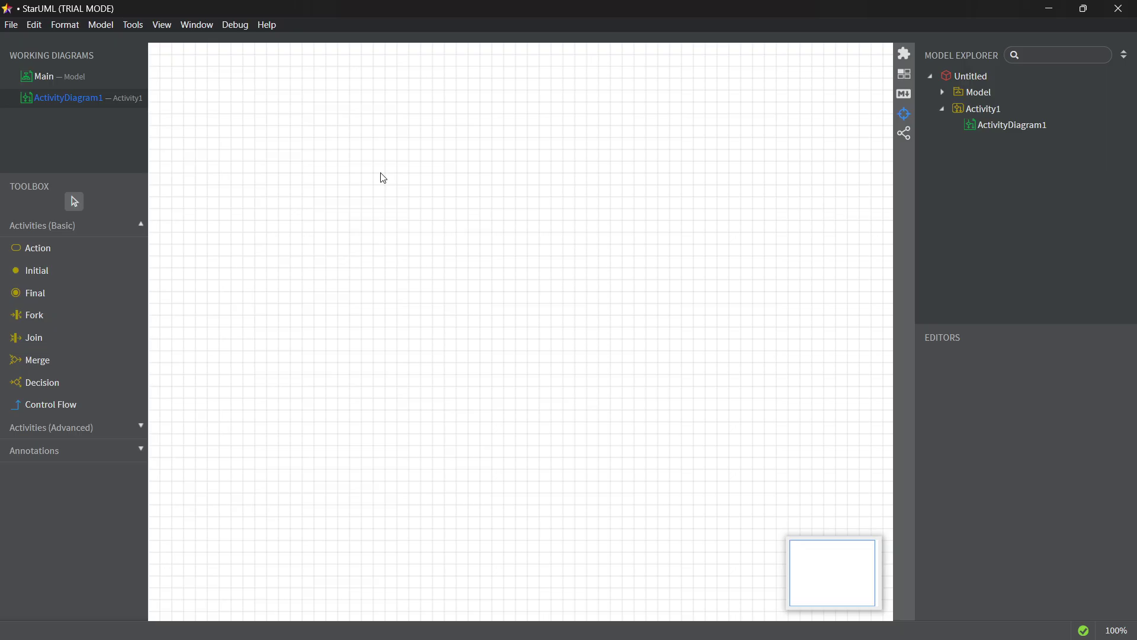
Step: Place an initial node near the upper-left corner of the activity diagram's canvas
left_click(43, 275)
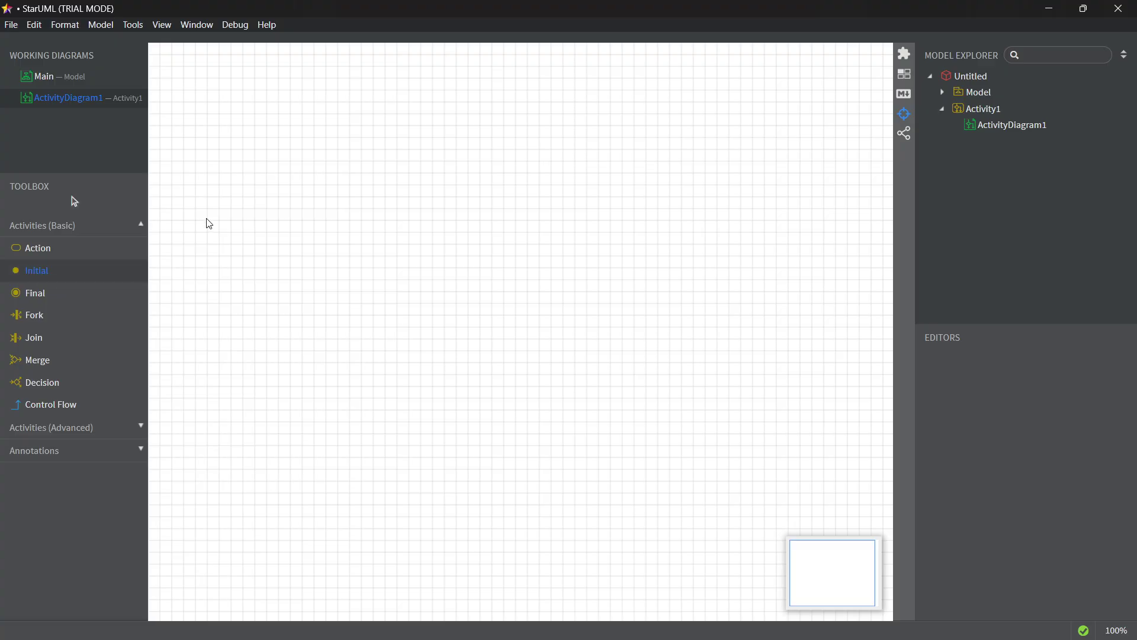
left_click(167, 185)
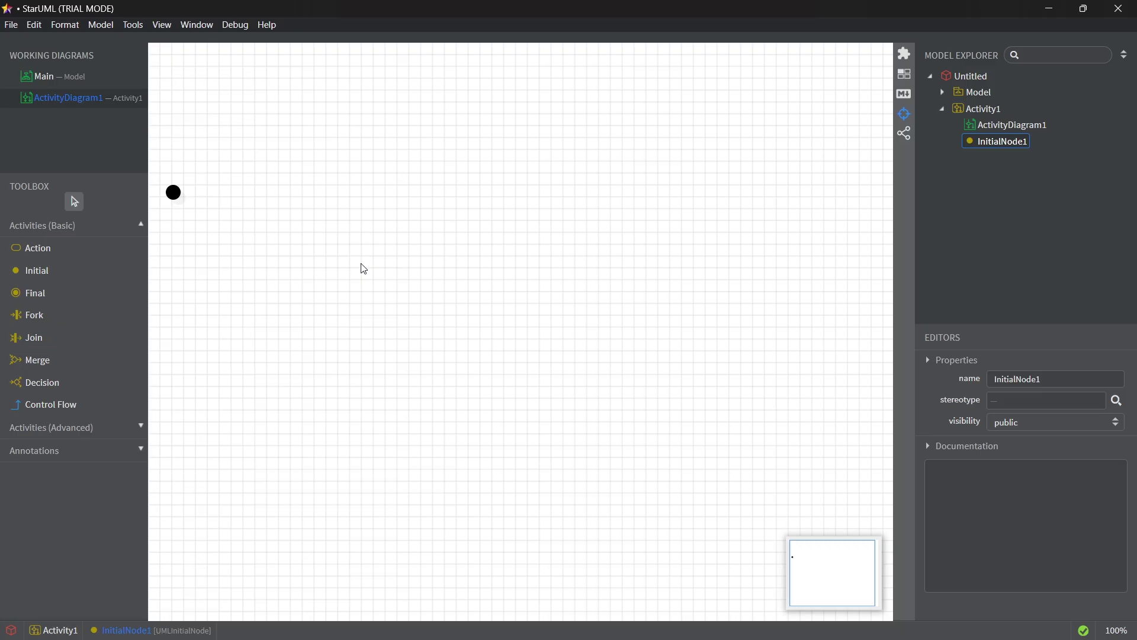
Step: Add a "Select Food" action beside the initial node and connect the initial node to it with a control flow
left_click(58, 254)
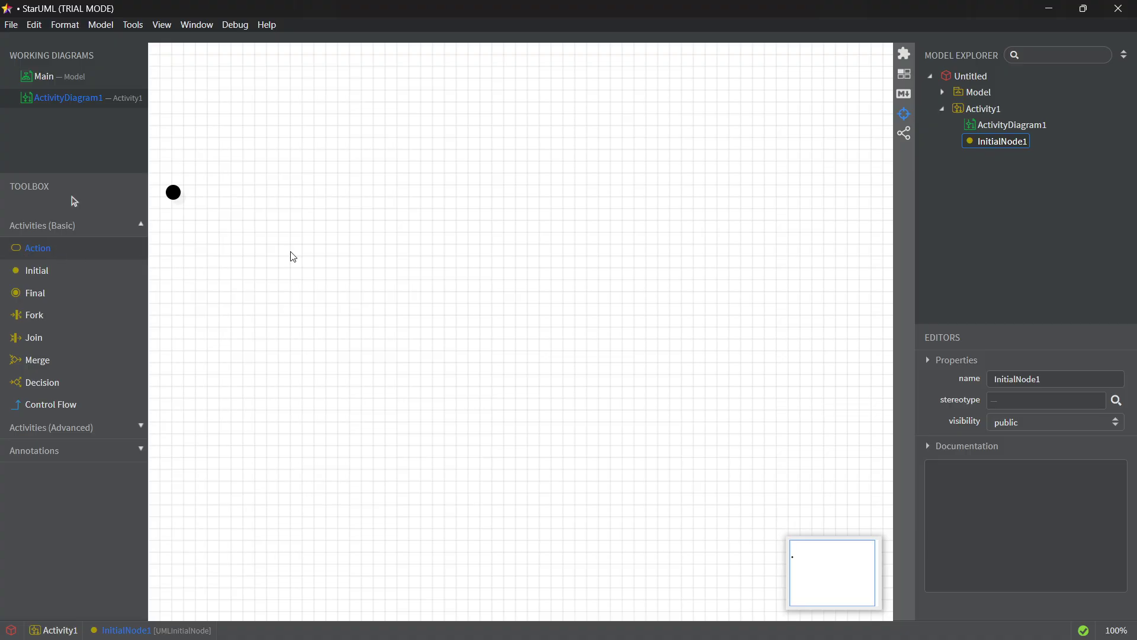
left_click(225, 198)
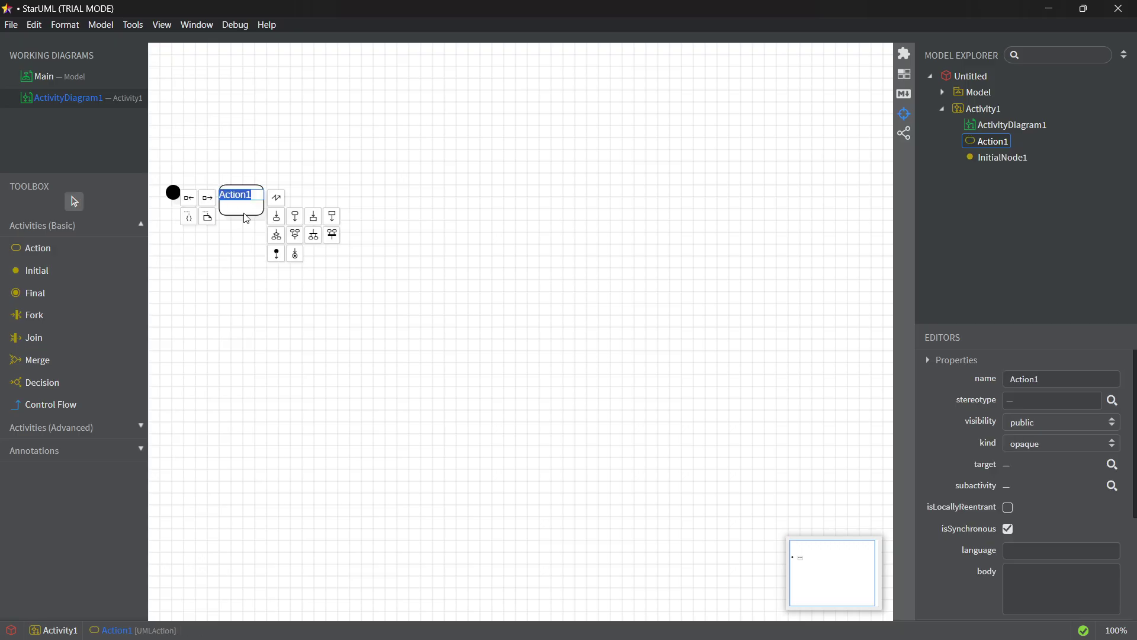
type("Select Food")
key("Return")
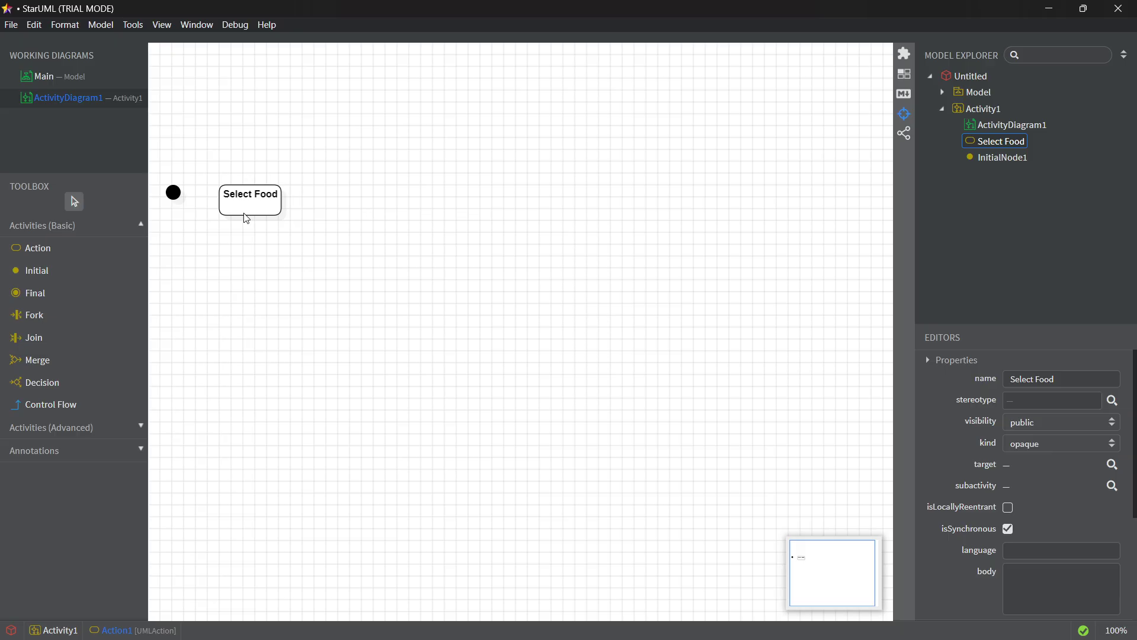
left_click(246, 206)
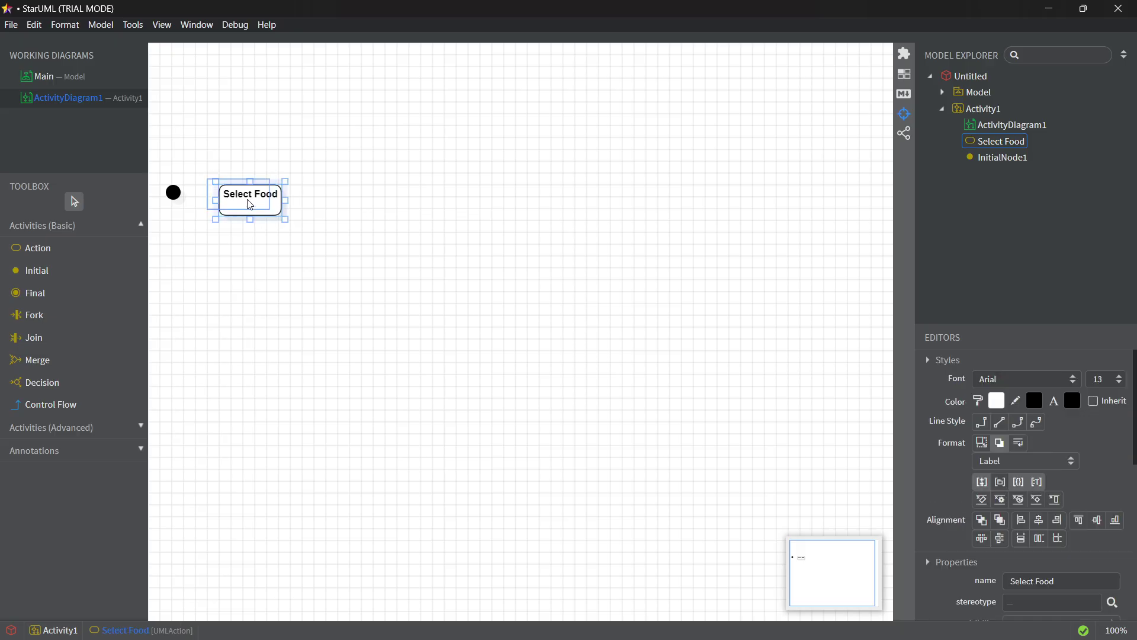
left_click_drag(251, 205, 250, 207)
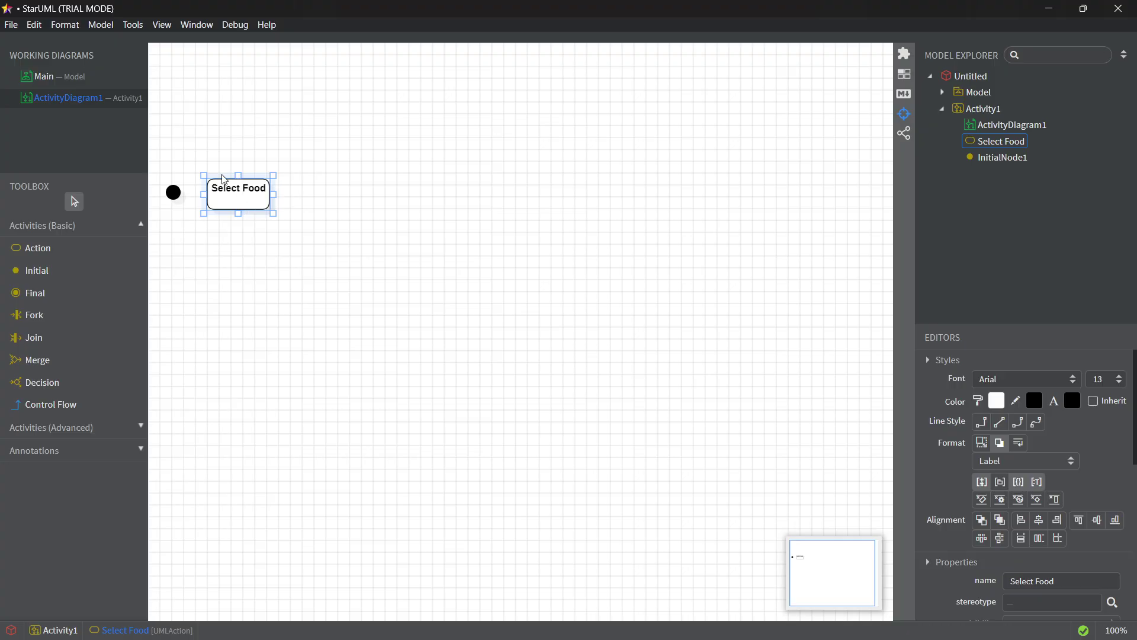
left_click(42, 411)
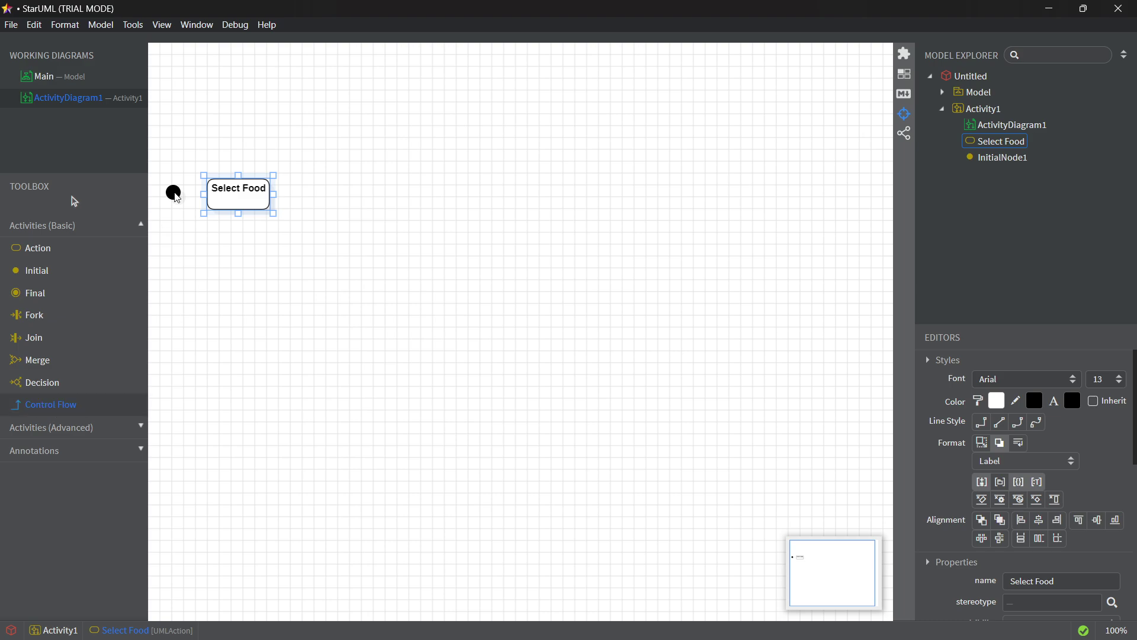
left_click_drag(176, 201, 230, 197)
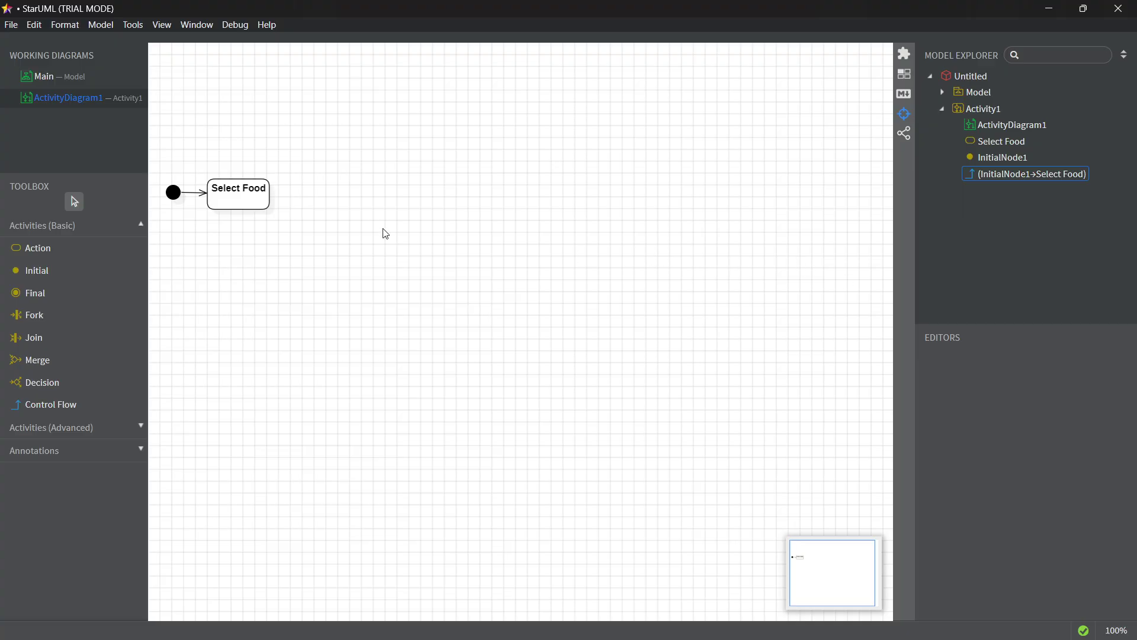
Step: Add a "Place Order" action in line after Select Food and link Select Food to it with a control flow
left_click(34, 248)
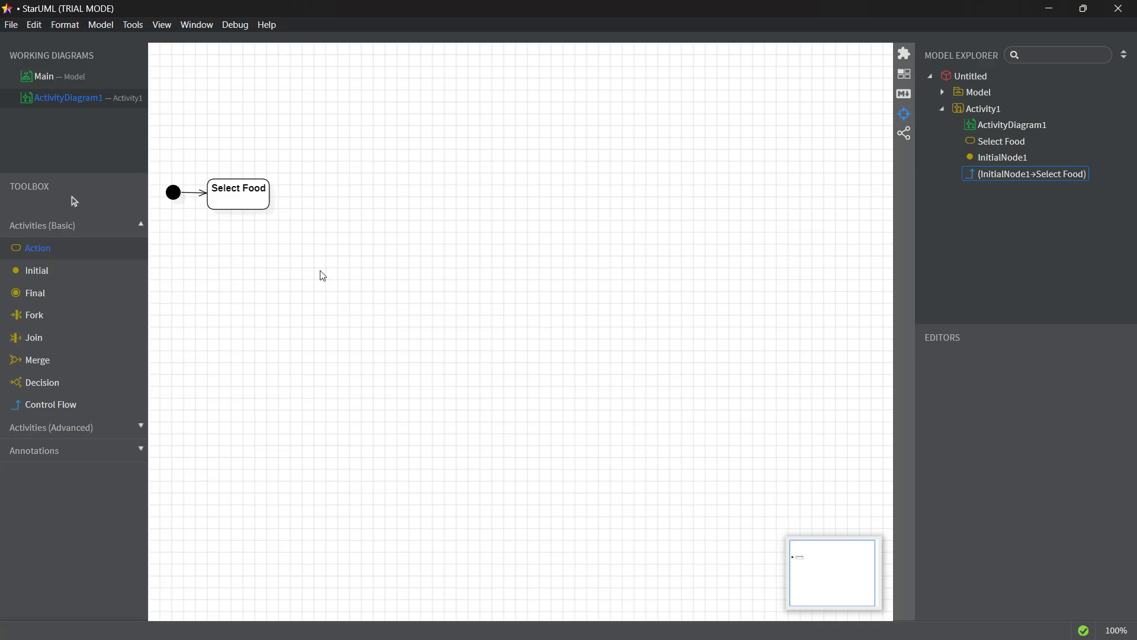
left_click(318, 197)
type("Place Ord")
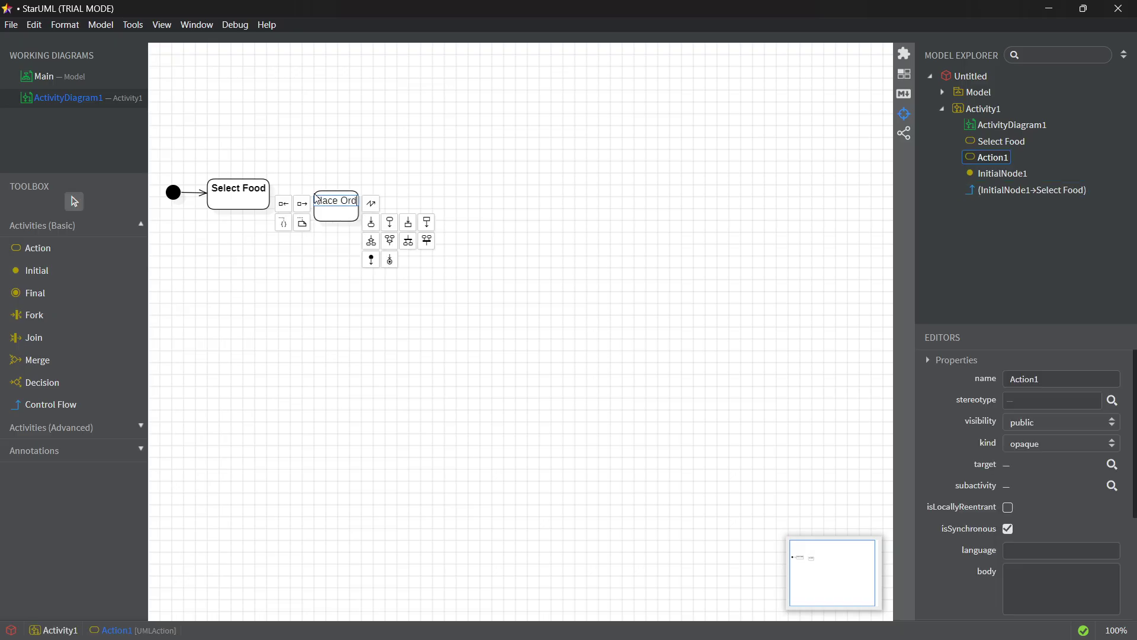
type("er")
key("Return")
mouse_move(318, 199)
left_mouse_down()
mouse_move(312, 187)
mouse_move(323, 199)
left_mouse_up()
left_click(76, 407)
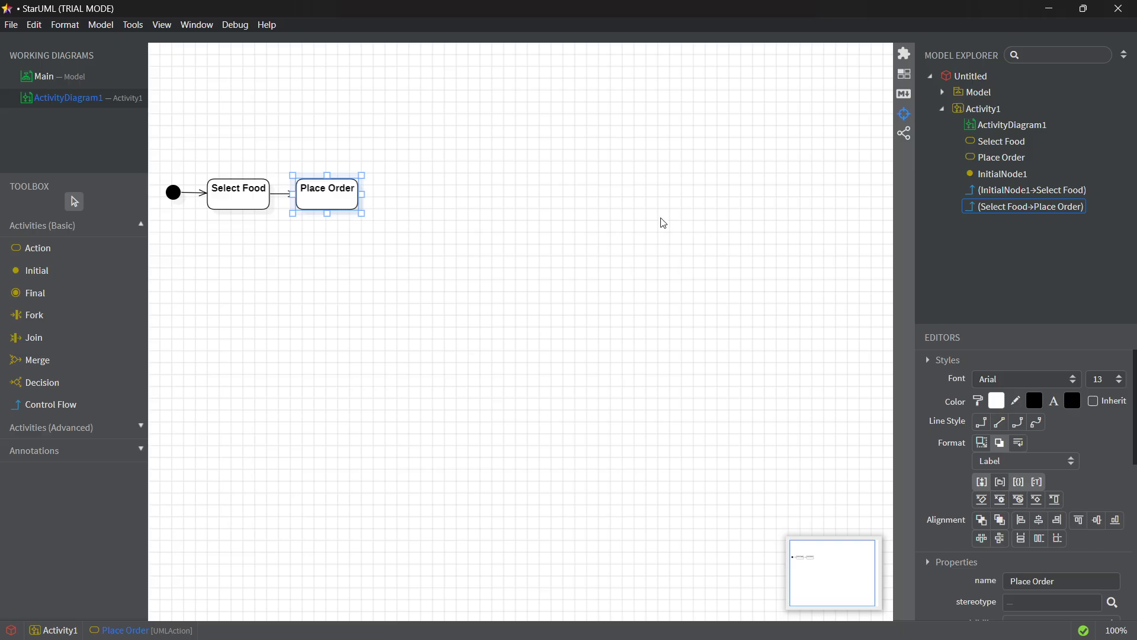
Step: Add a "Process Payment" action in line after Place Order and link Place Order to it with a control flow
left_click(55, 247)
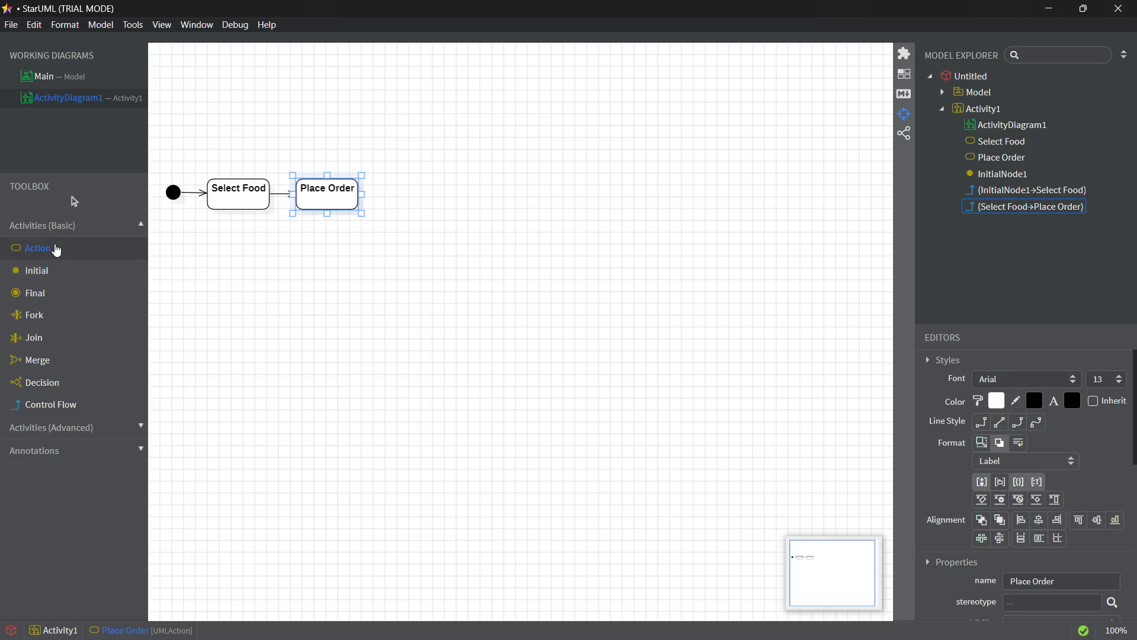
left_click(413, 200)
type("Pro")
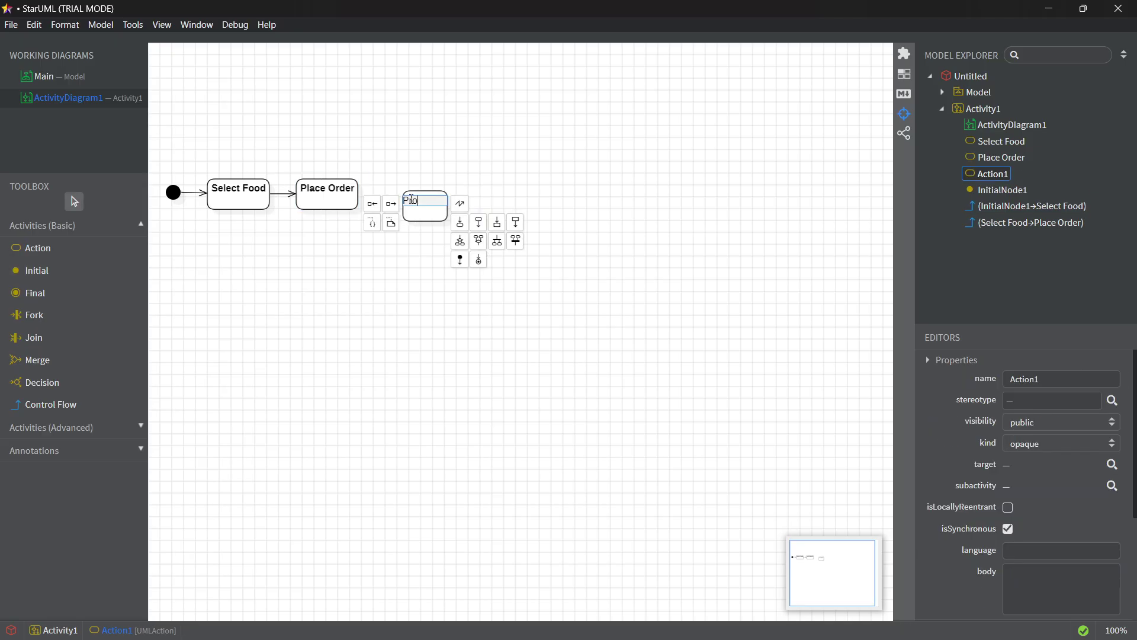
type("cess Payment")
key("Return")
left_click_drag(437, 214, 403, 201)
left_click(48, 404)
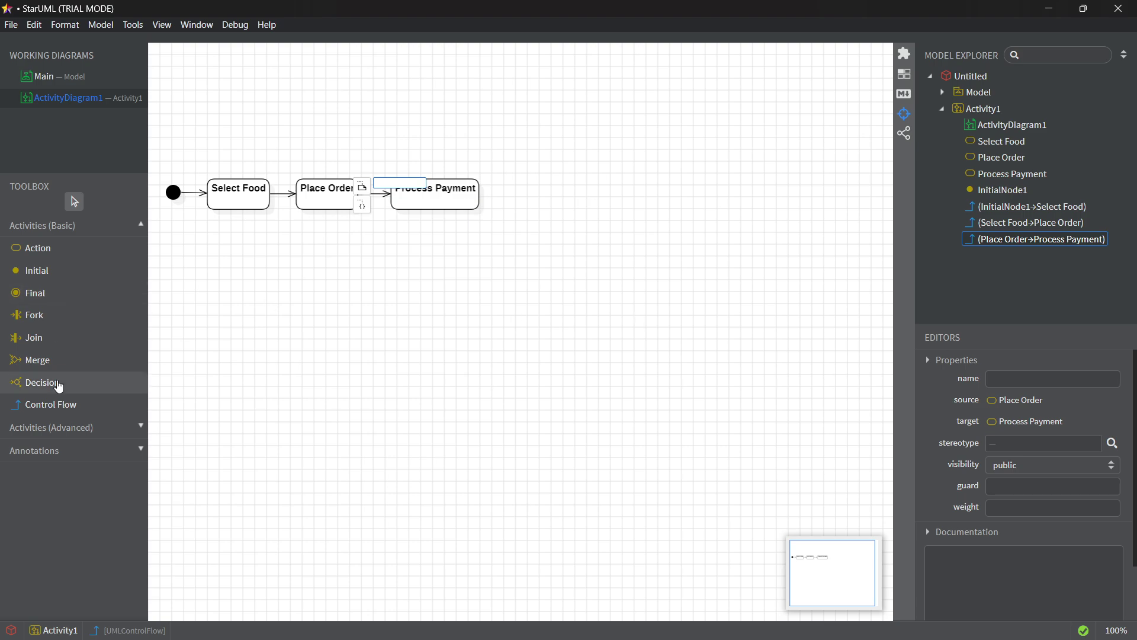
Step: Add a "Prepare Food" action in line after Process Payment and link Process Payment to it with an unnamed control flow
left_click(37, 248)
left_click(540, 200)
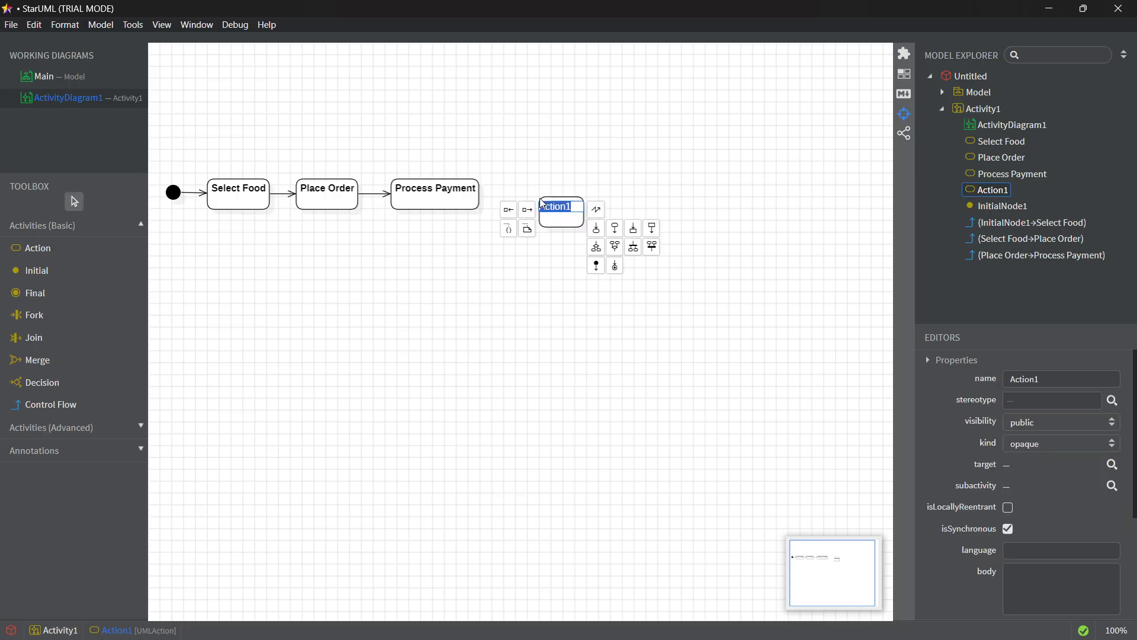
type("Prepare ")
type("Food")
key("Return")
mouse_move(552, 204)
left_mouse_down()
mouse_move(535, 187)
mouse_move(508, 191)
mouse_move(540, 199)
left_mouse_up()
left_click(51, 404)
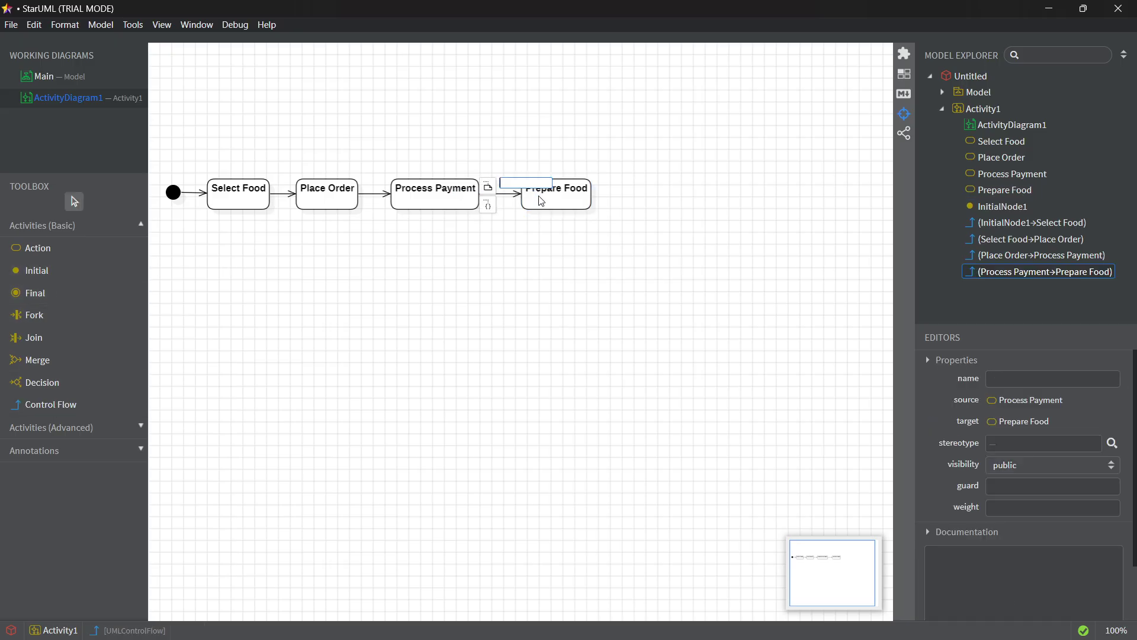
left_click(616, 331)
Step: Add a "Deliver Order" action in line after Prepare Food and link Prepare Food to it with an unnamed control flow
left_click(38, 247)
left_click(641, 196)
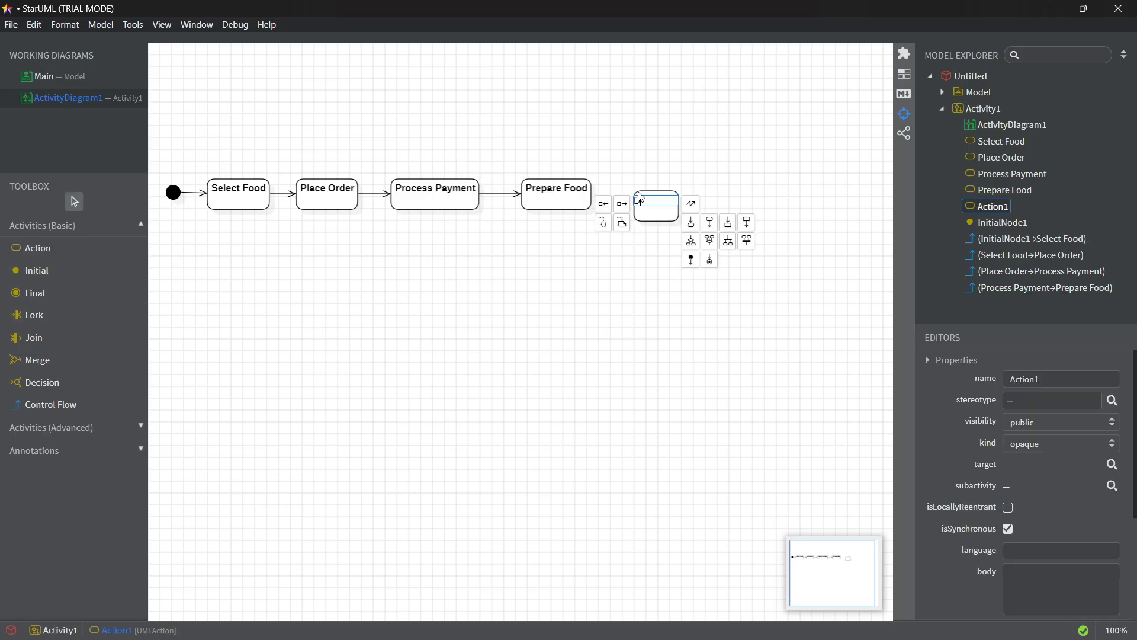
type("Deliver Order")
key("Return")
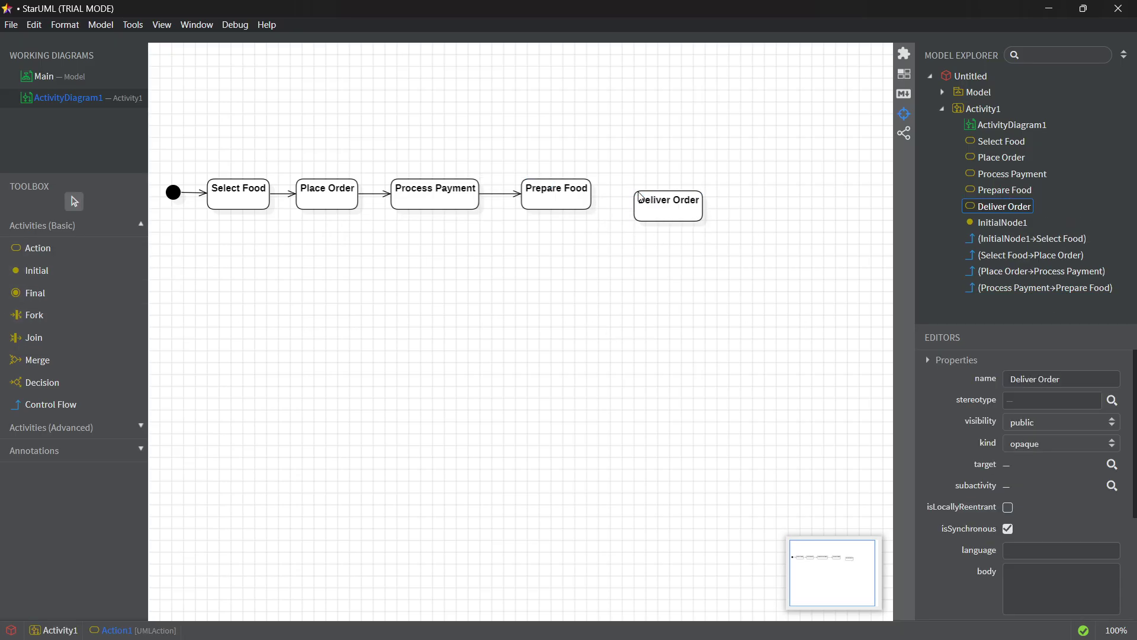
left_click(655, 214)
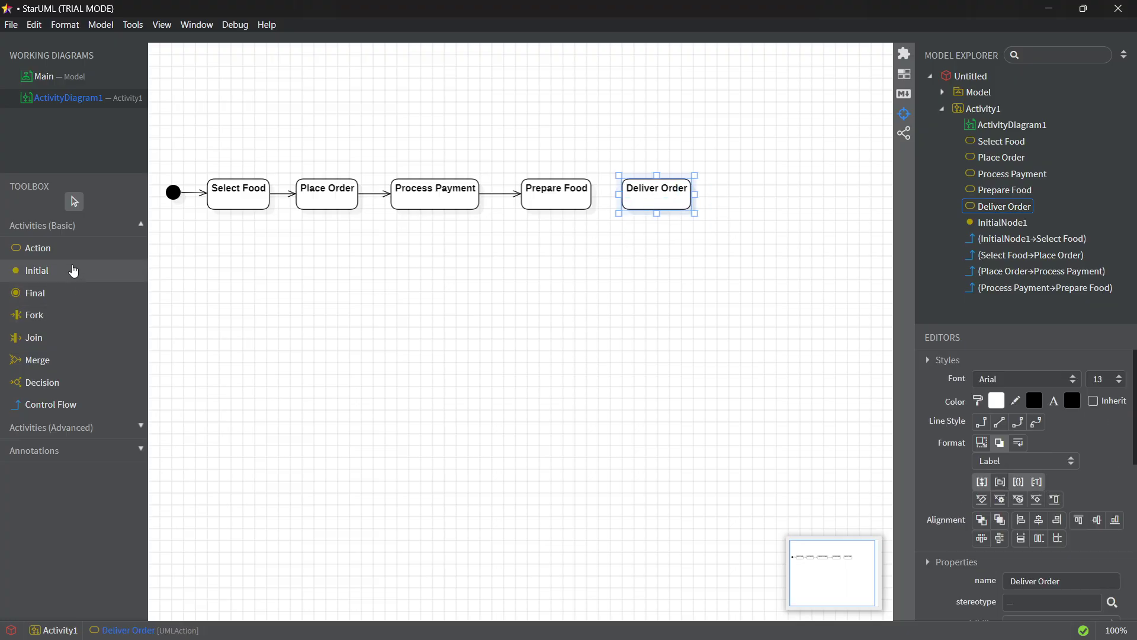
left_click(57, 404)
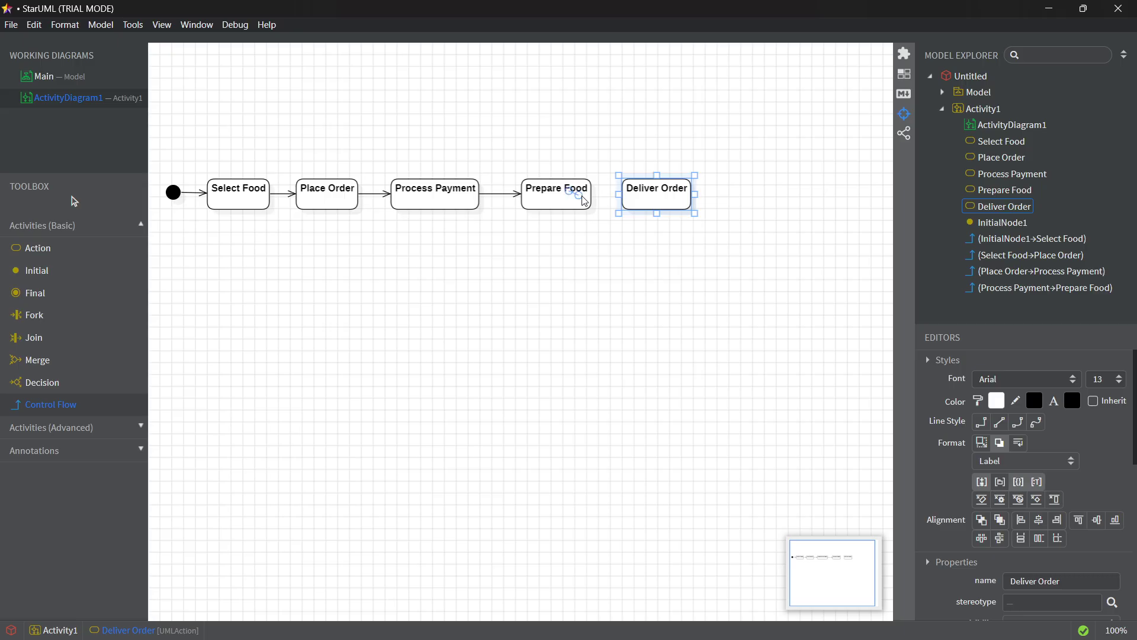
left_click_drag(583, 199, 635, 197)
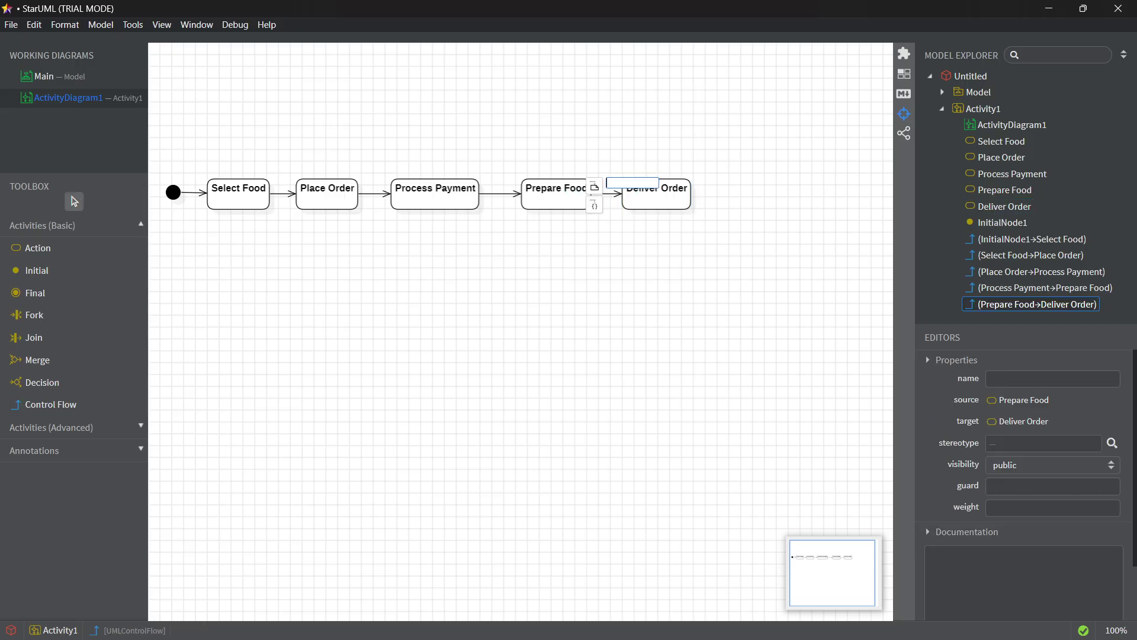
left_click(619, 261)
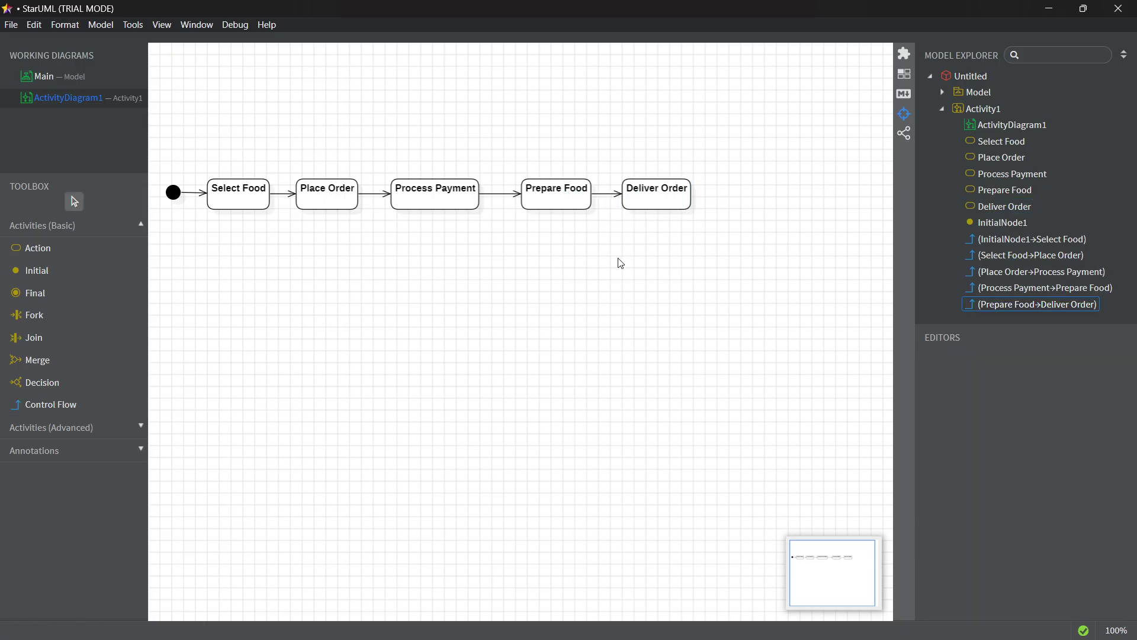
Step: Place a final node after Deliver Order and connect Deliver Order to it with an unnamed control flow
left_click(33, 293)
left_click(735, 192)
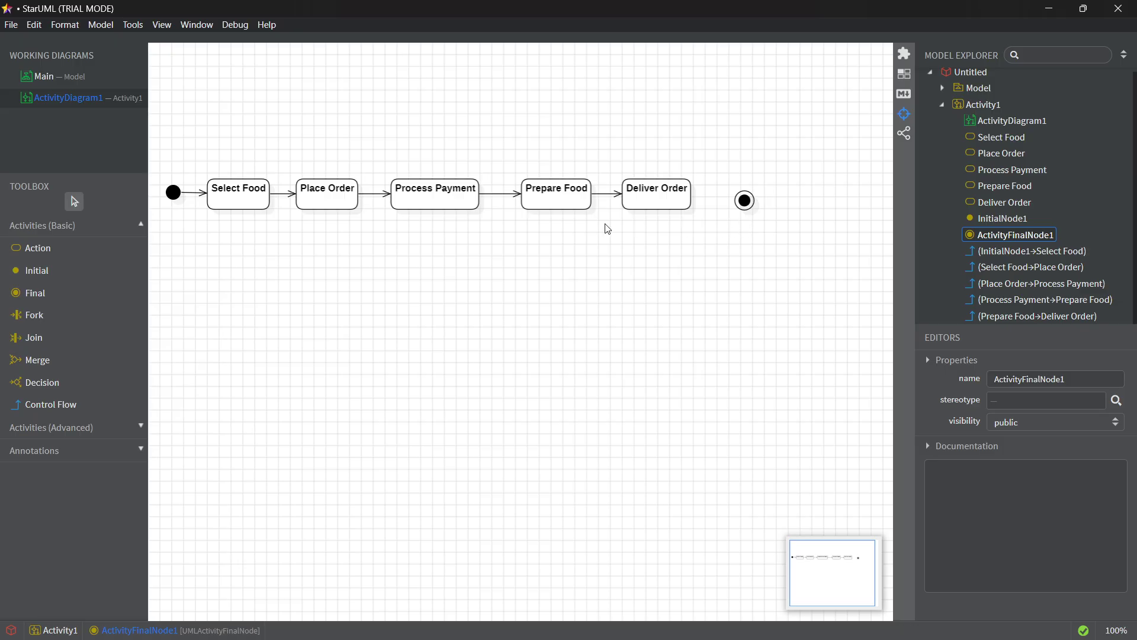
left_click(46, 406)
left_click_drag(677, 191, 739, 201)
left_click(772, 248)
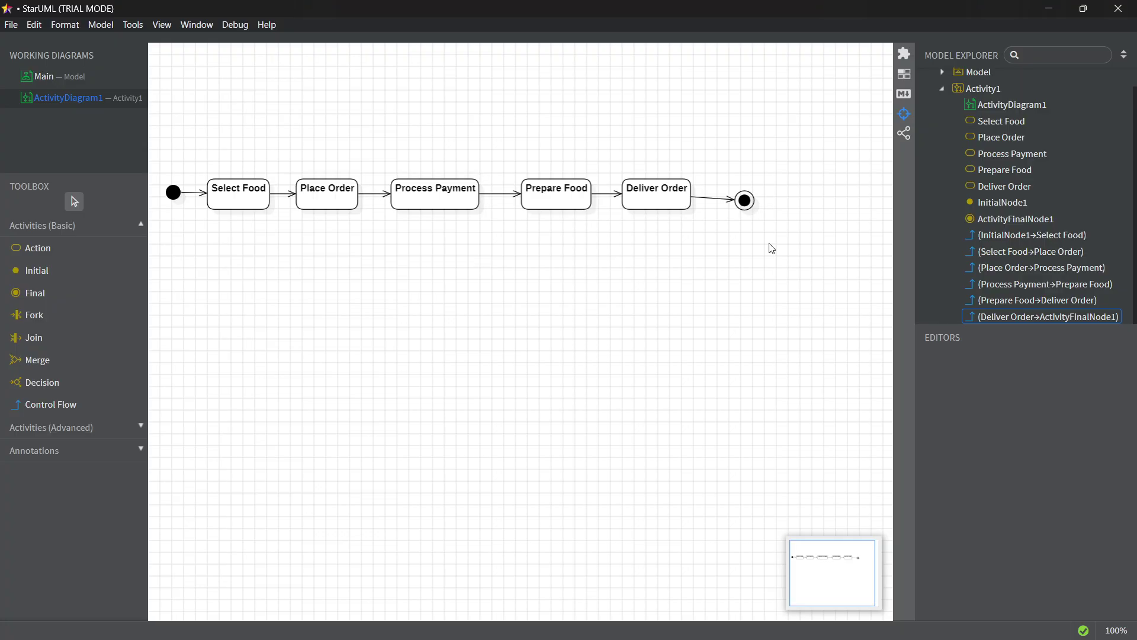
Step: Move the final node slightly up and closer to Deliver Order so it lines up with the row of actions
left_click(744, 203)
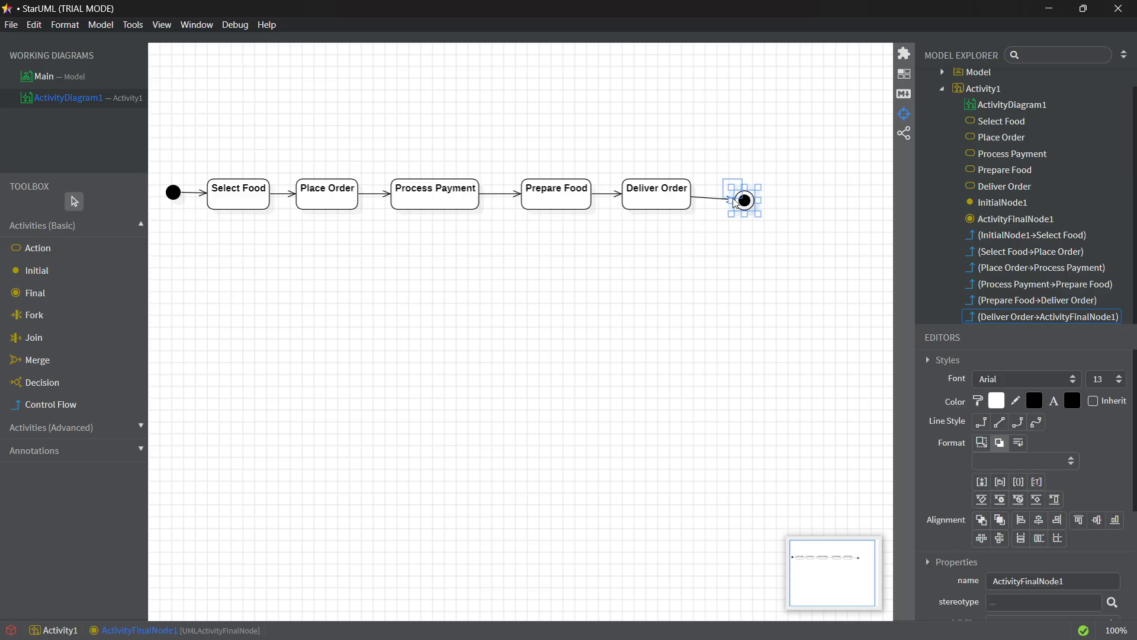
left_click_drag(736, 203, 724, 197)
left_click(781, 248)
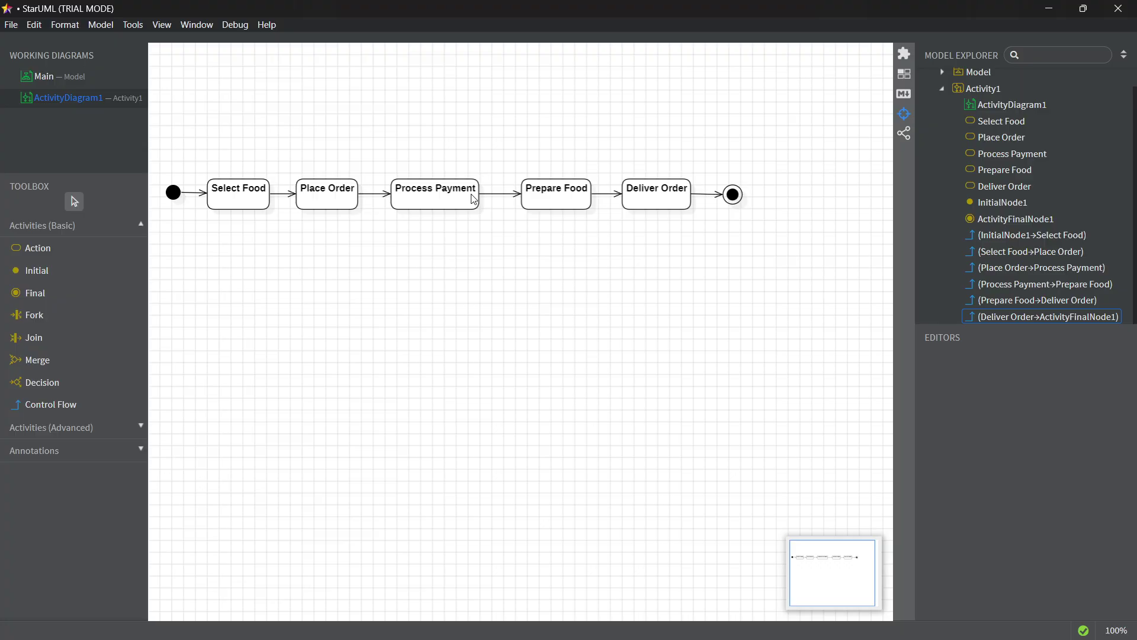
scroll(497, 237, "down", 3)
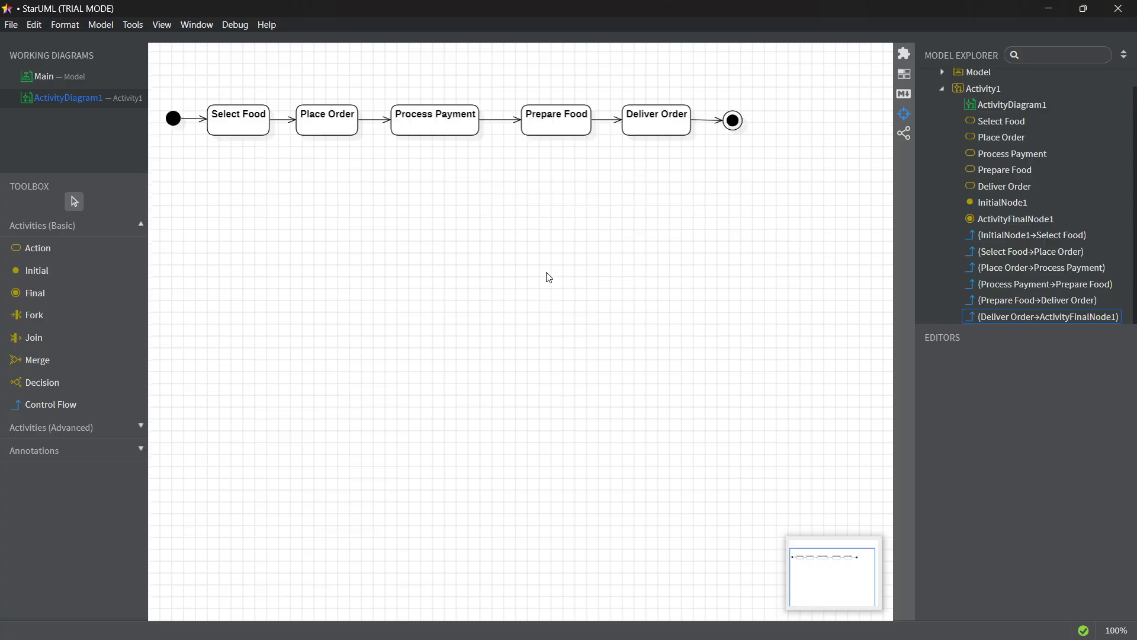
scroll(541, 271, "up", 3)
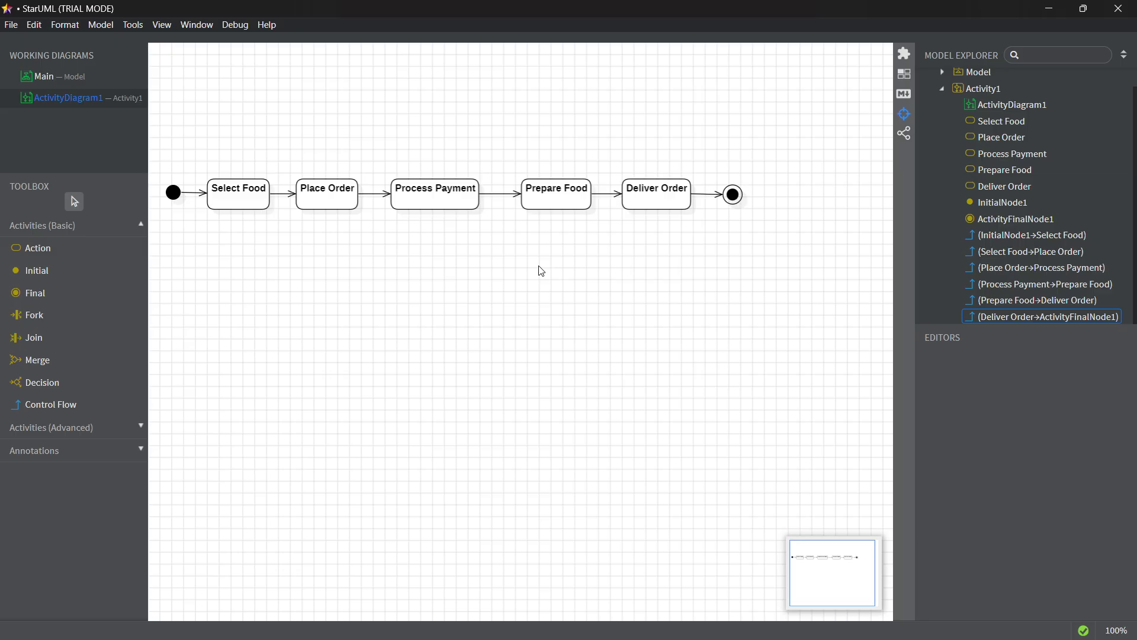
Step: Delete the control flow between Process Payment and Prepare Food from the diagram, and move Prepare Food, Deliver Order and the final node well below the row
left_click(511, 198)
key("Delete")
left_click_drag(793, 265, 523, 155)
left_click_drag(553, 198, 687, 405)
left_click(668, 327)
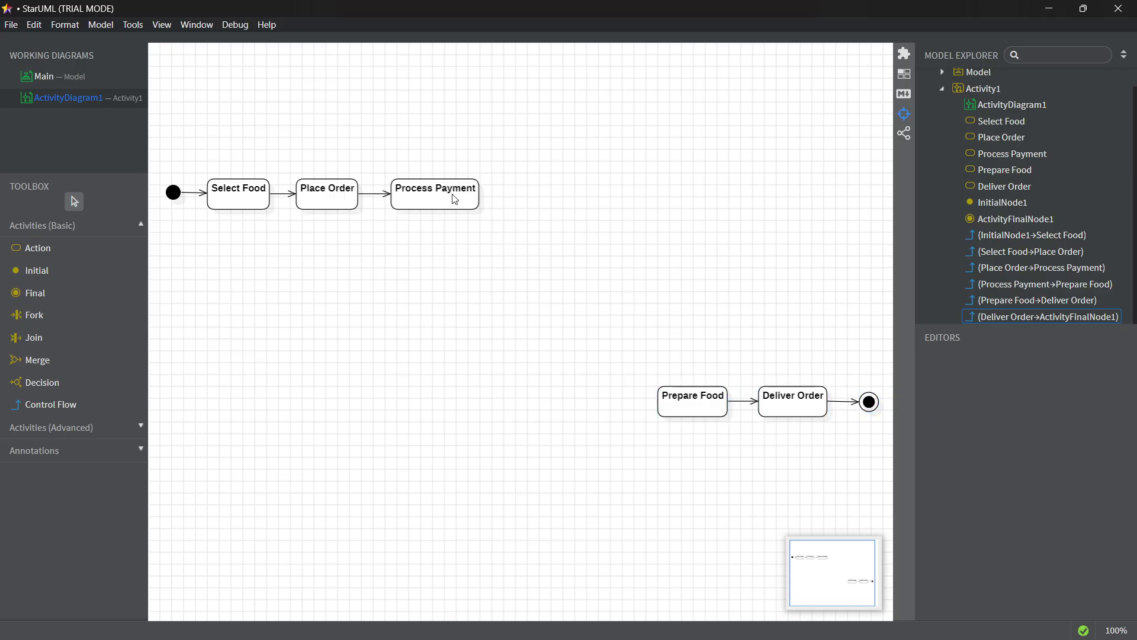
Step: Place a decision node in line after Process Payment and connect Process Payment to it with an unnamed control flow
left_click(46, 389)
left_click(517, 200)
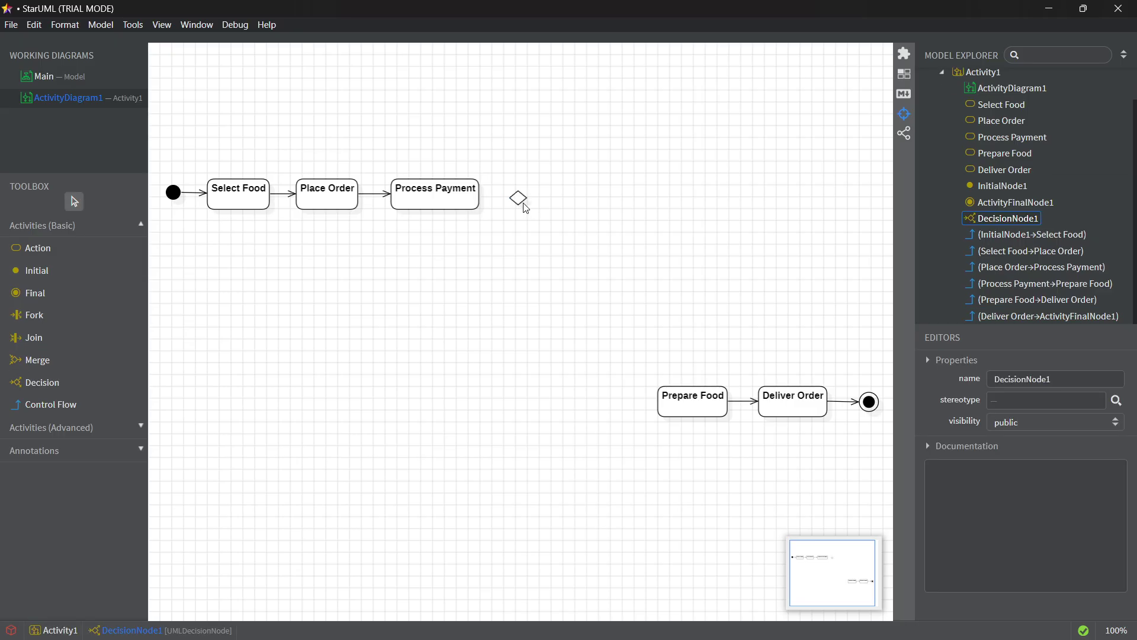
left_click_drag(524, 205, 513, 192)
left_click(70, 404)
left_click(568, 230)
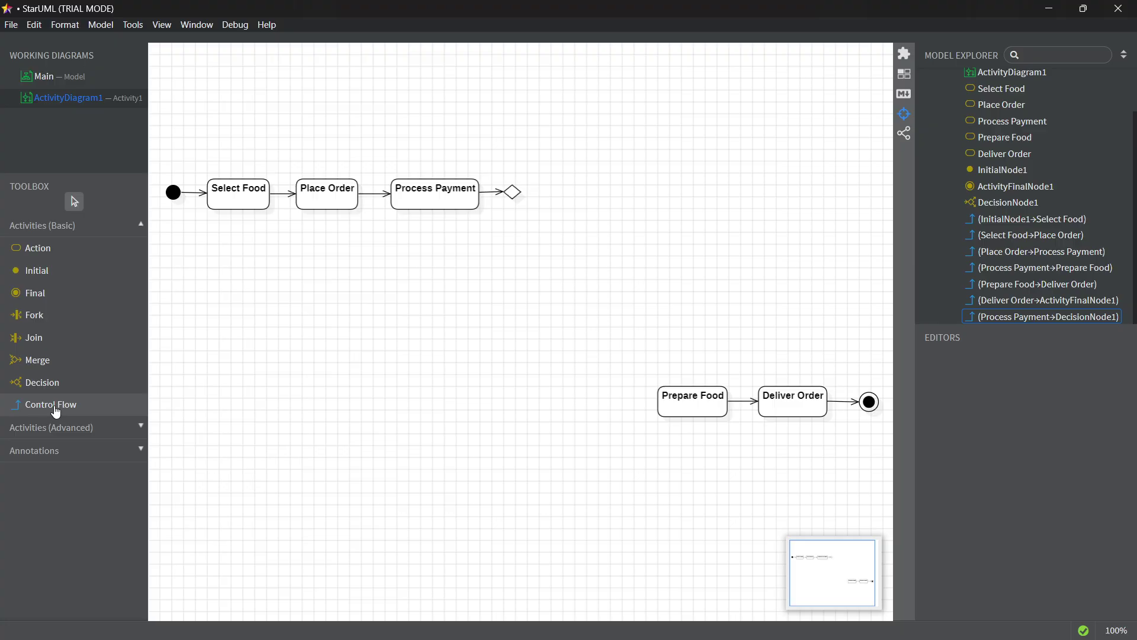
Step: Add a "Successful" action above and just after the decision node
left_click(64, 249)
left_click_drag(541, 150, 581, 176)
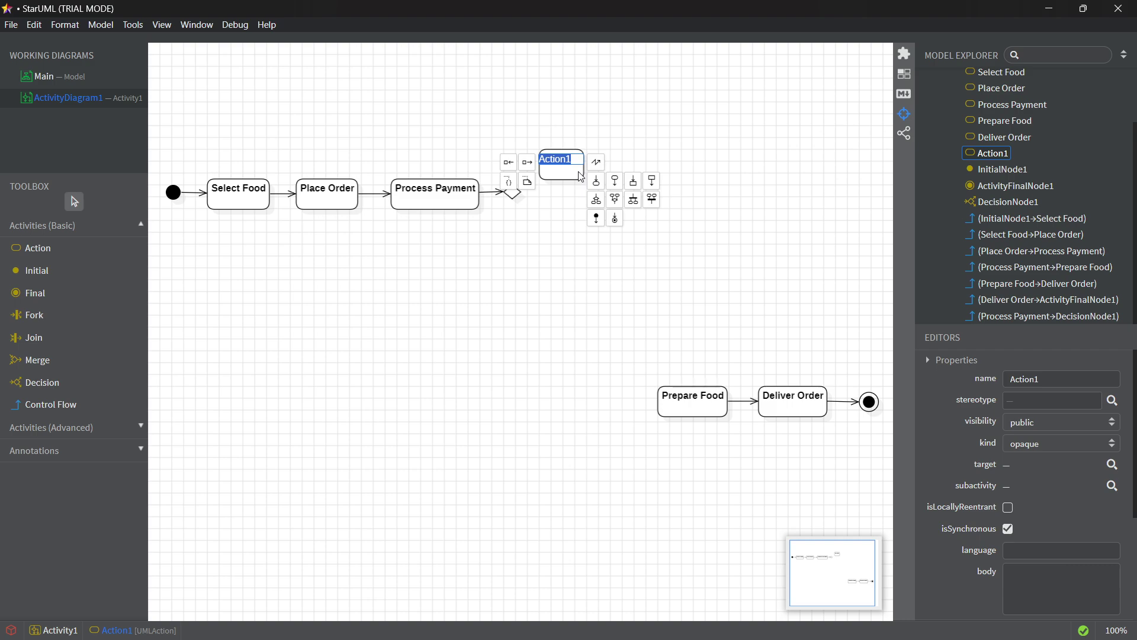
type("Successful")
key("Return")
Step: Add a "Failed" action directly beneath Successful, slightly below the decision node
left_click(67, 249)
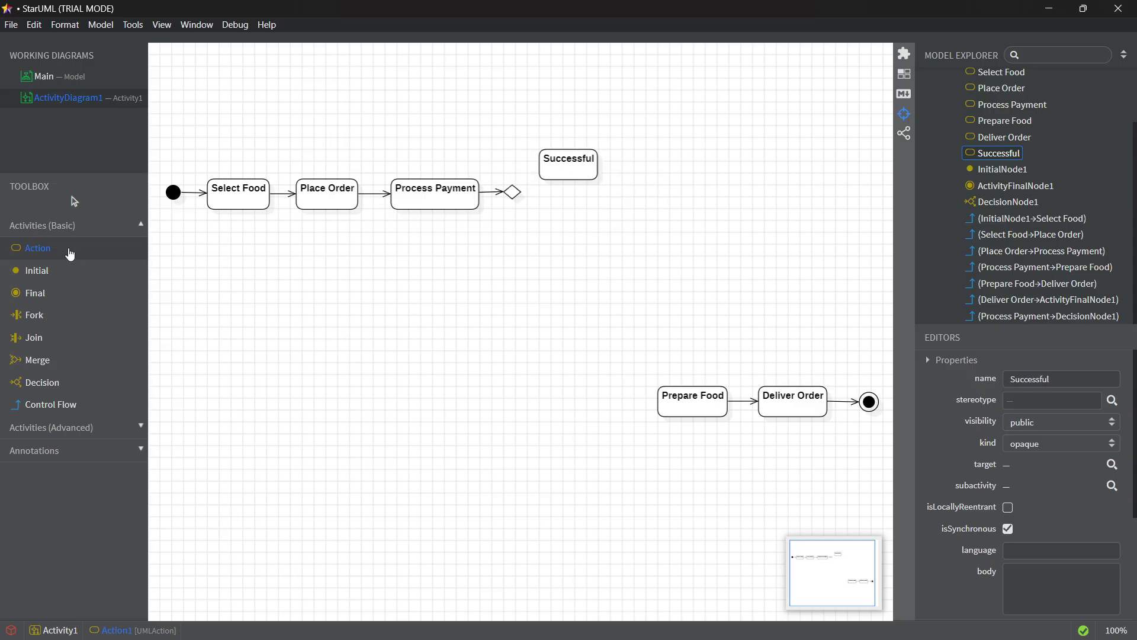
left_click(556, 221)
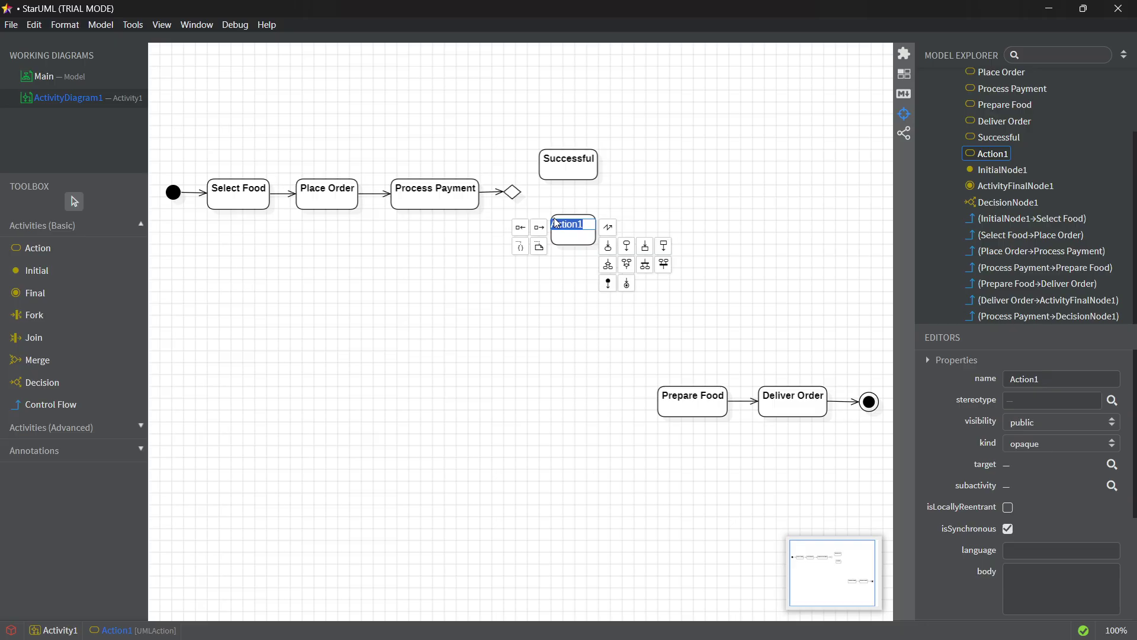
type("Failed")
key("Return")
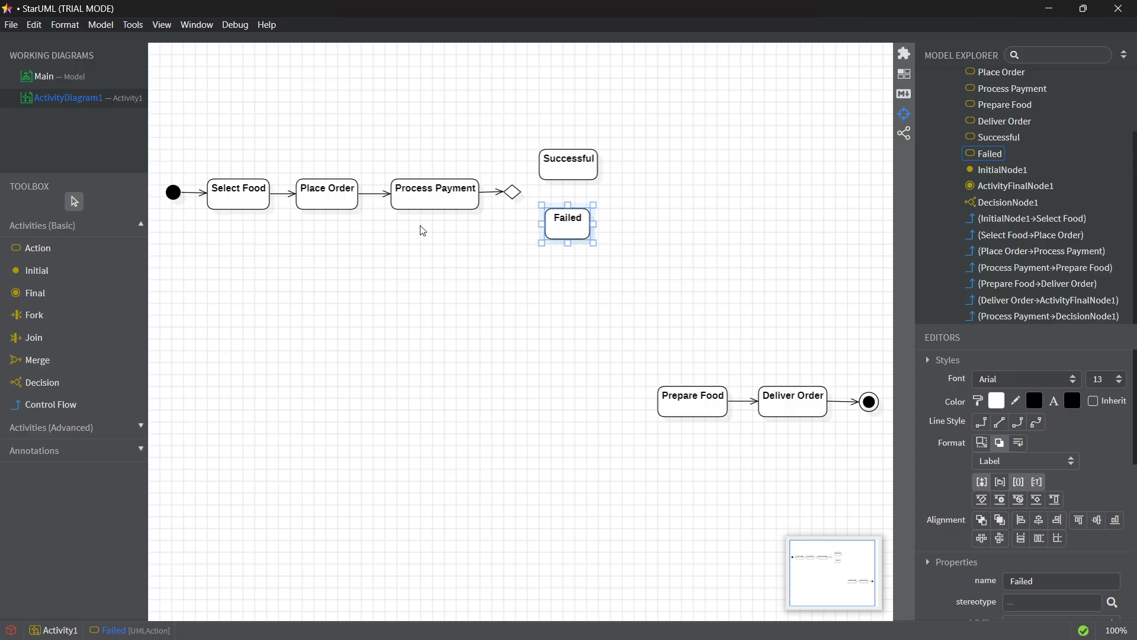
Step: Connect the decision node to both the Successful and Failed actions with unnamed control flows
left_click(43, 404)
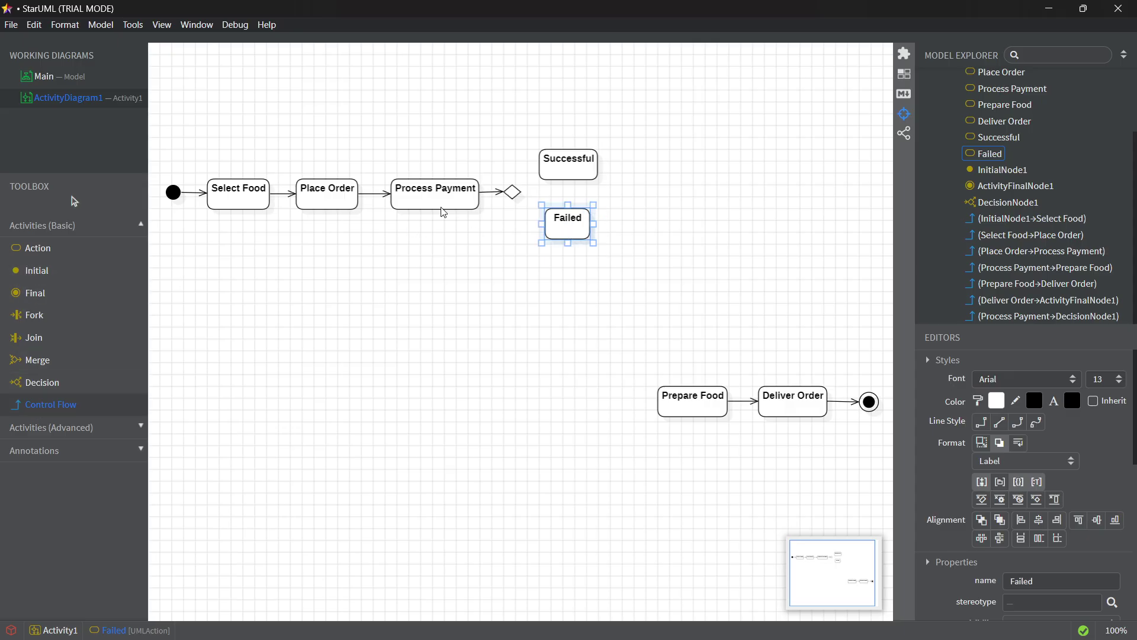
left_click_drag(513, 192, 548, 173)
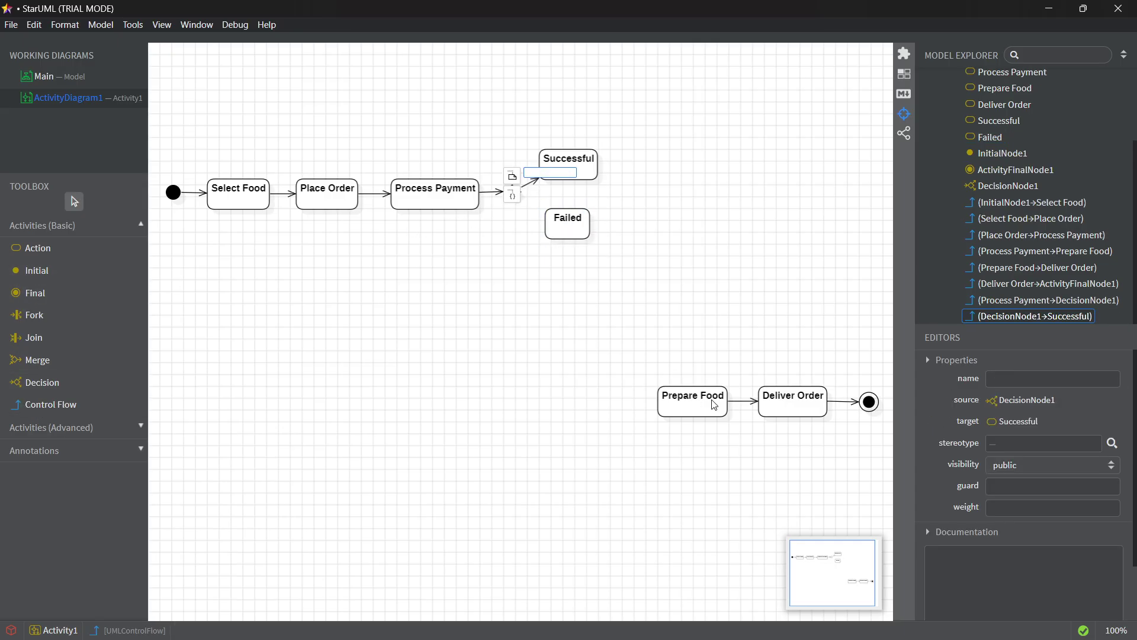
left_click(367, 384)
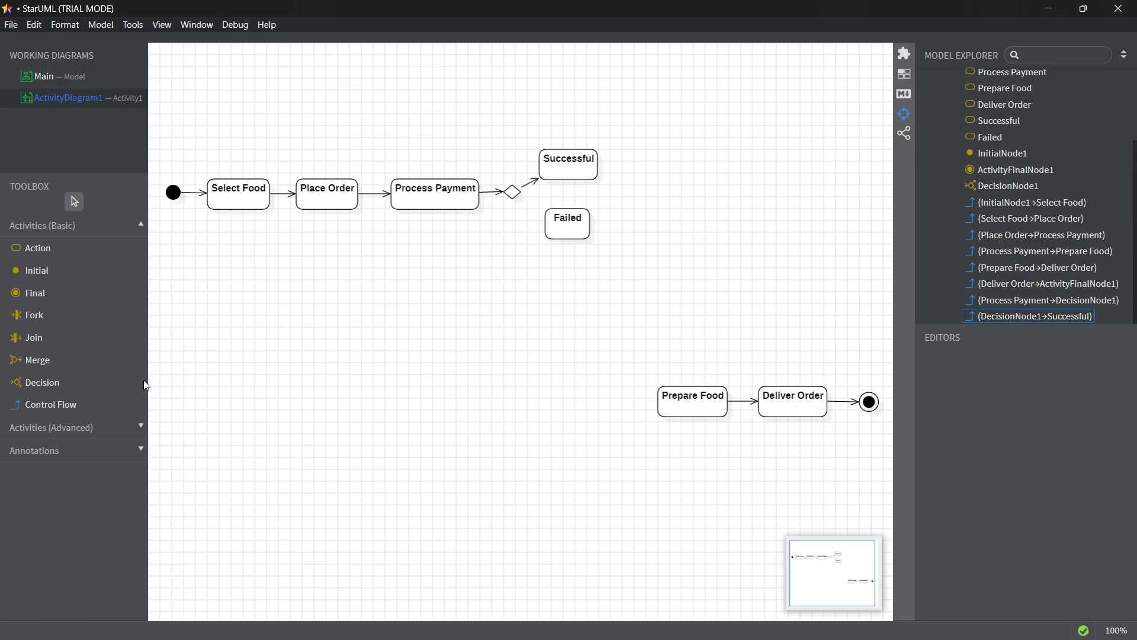
left_click(43, 404)
left_click_drag(514, 201, 548, 220)
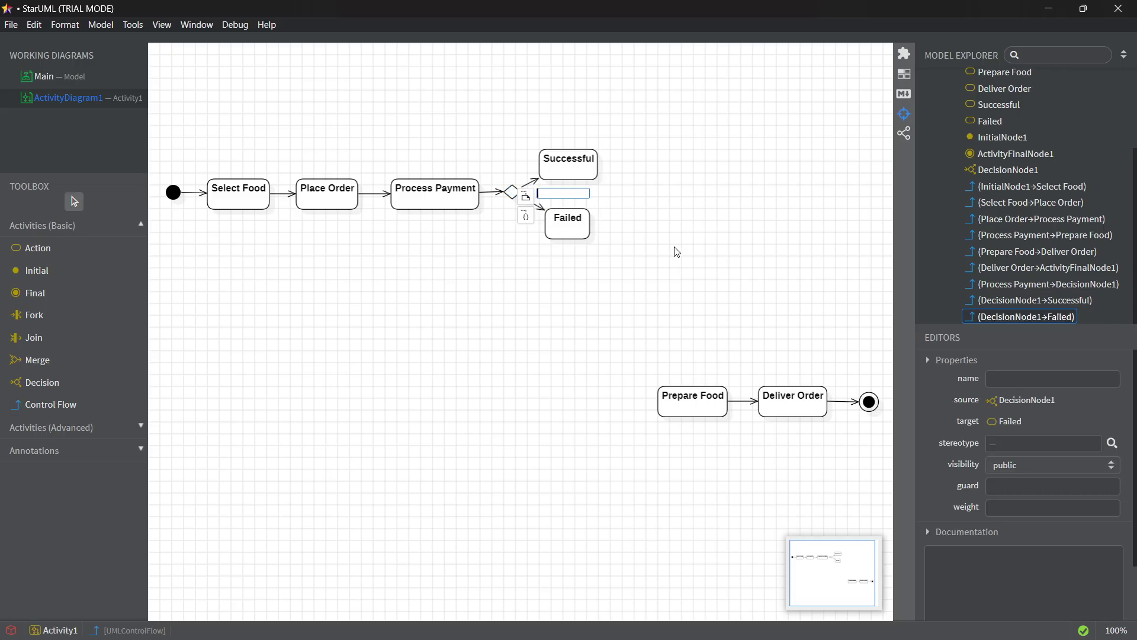
left_click(675, 251)
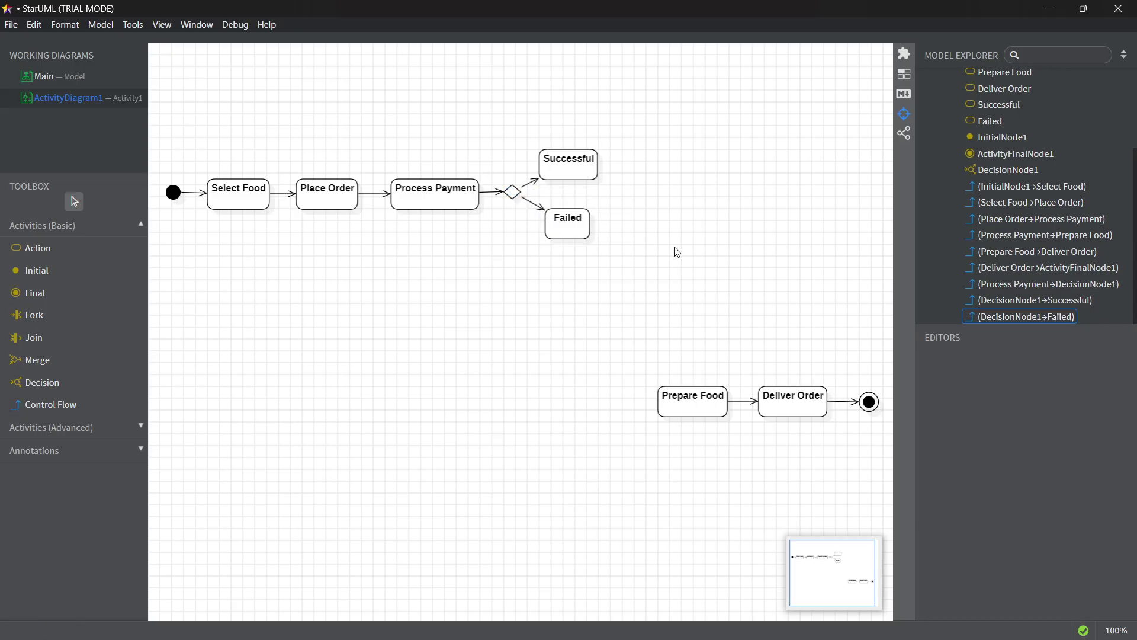
Step: Add a "Notify Customer" action after Failed and align it horizontally with Failed
scroll(628, 305, "right", 1)
scroll(592, 320, "right", 3)
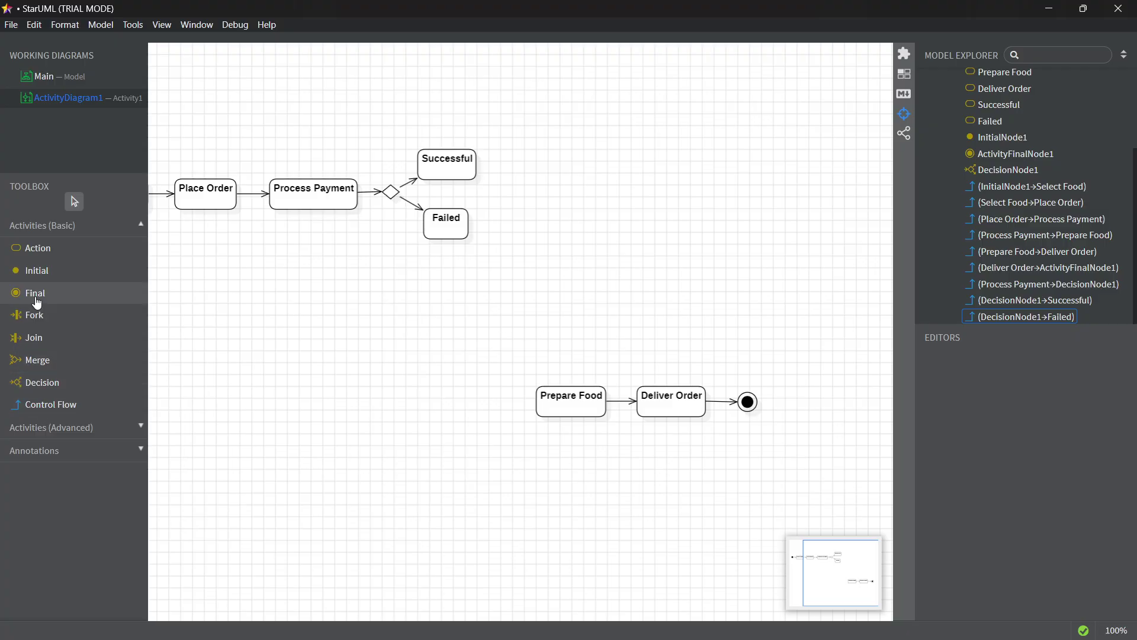
left_click(37, 249)
left_click(527, 223)
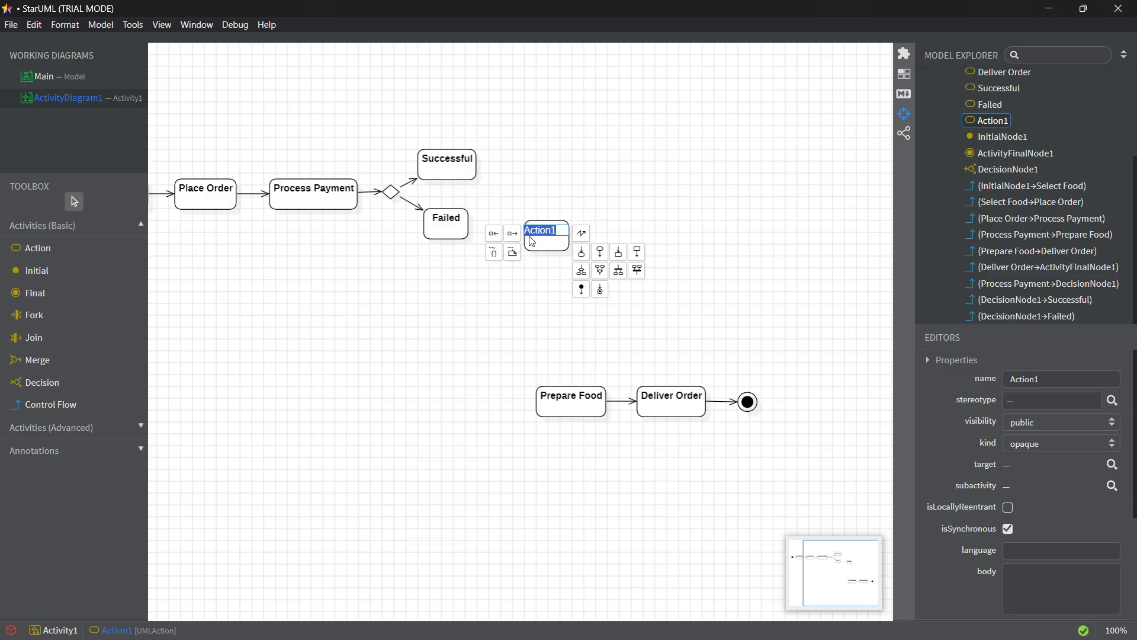
type("N")
type("otify Customer")
key("Return")
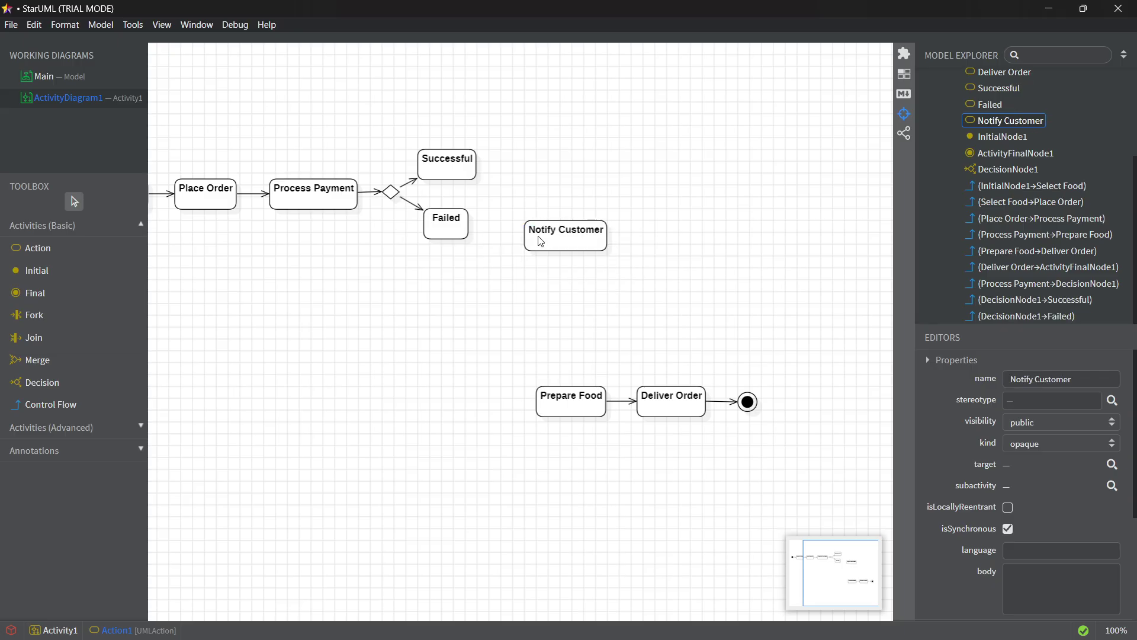
left_click_drag(540, 241, 524, 223)
Step: Link the Failed action to Notify Customer with an unnamed control flow
left_click(74, 405)
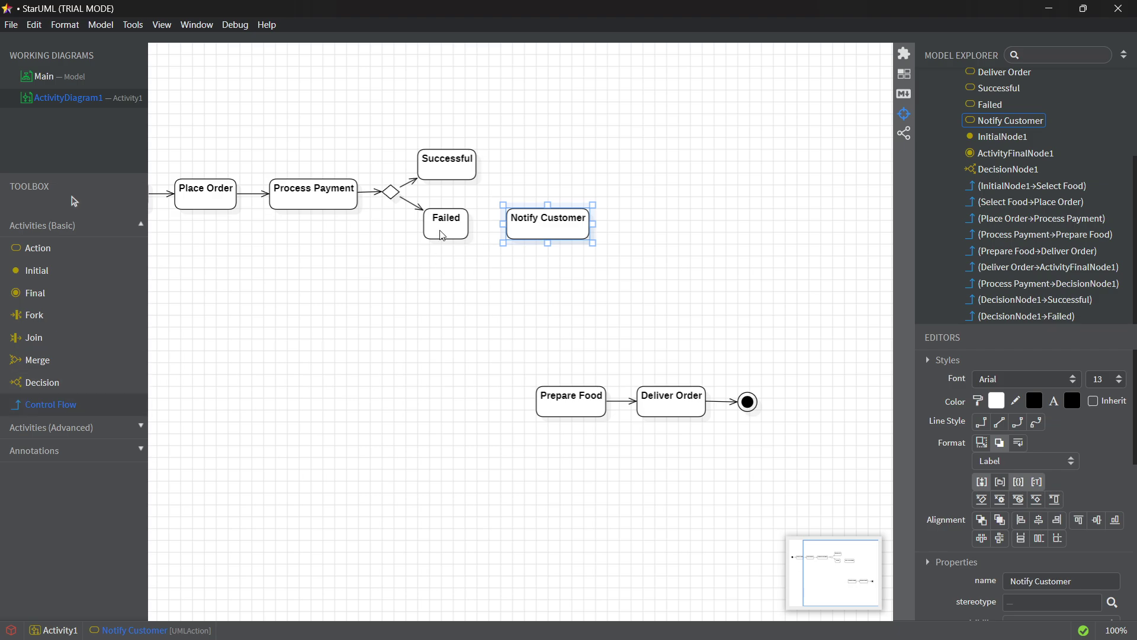
left_click_drag(442, 235, 510, 225)
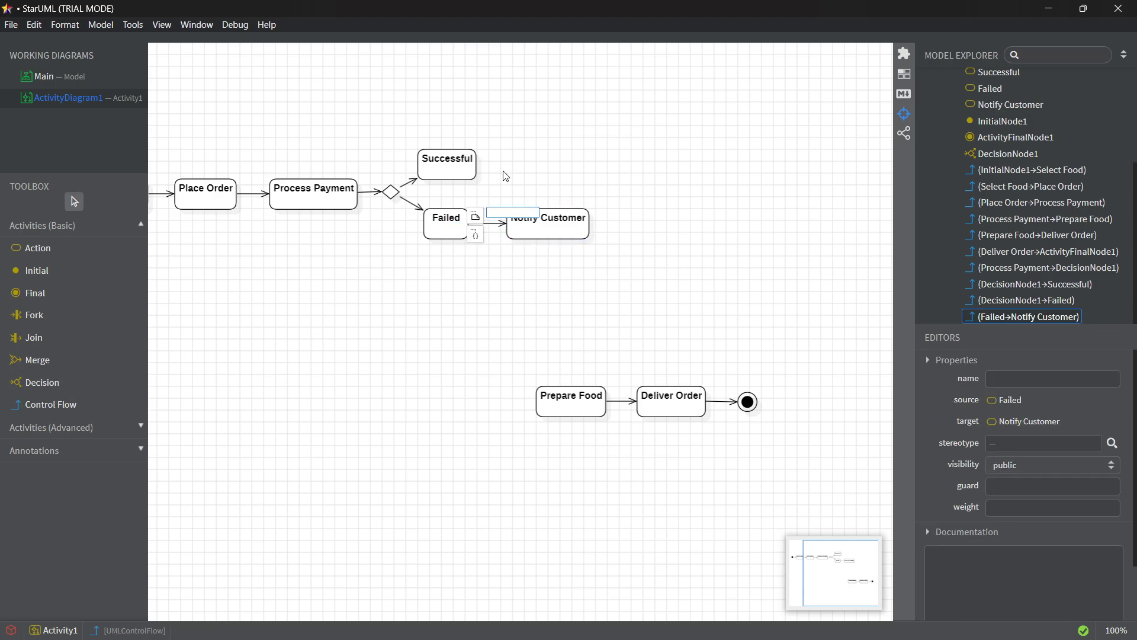
left_click(618, 252)
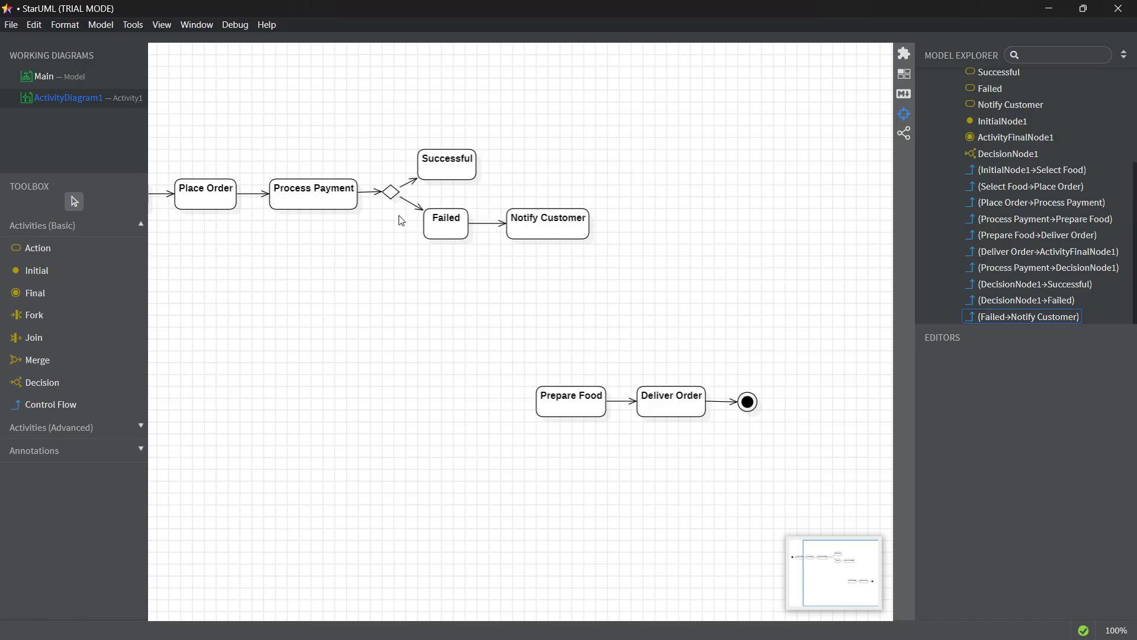
Step: Move Prepare Food, Deliver Order and the final node together back up into the main row, beyond Notify Customer
left_click_drag(770, 427, 486, 344)
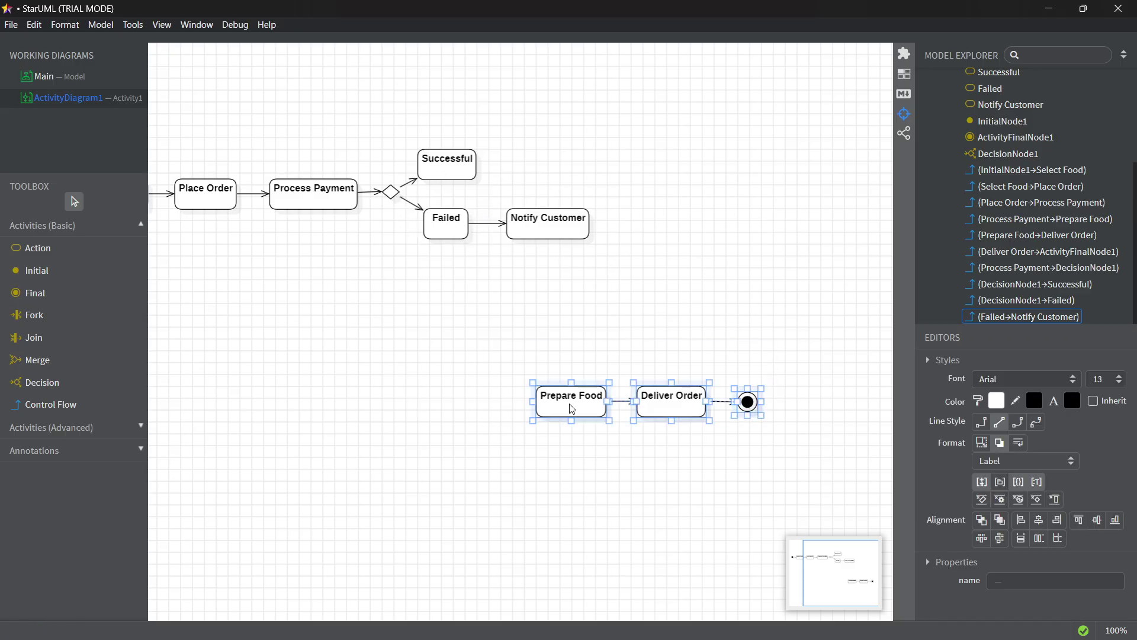
left_click_drag(567, 409, 705, 202)
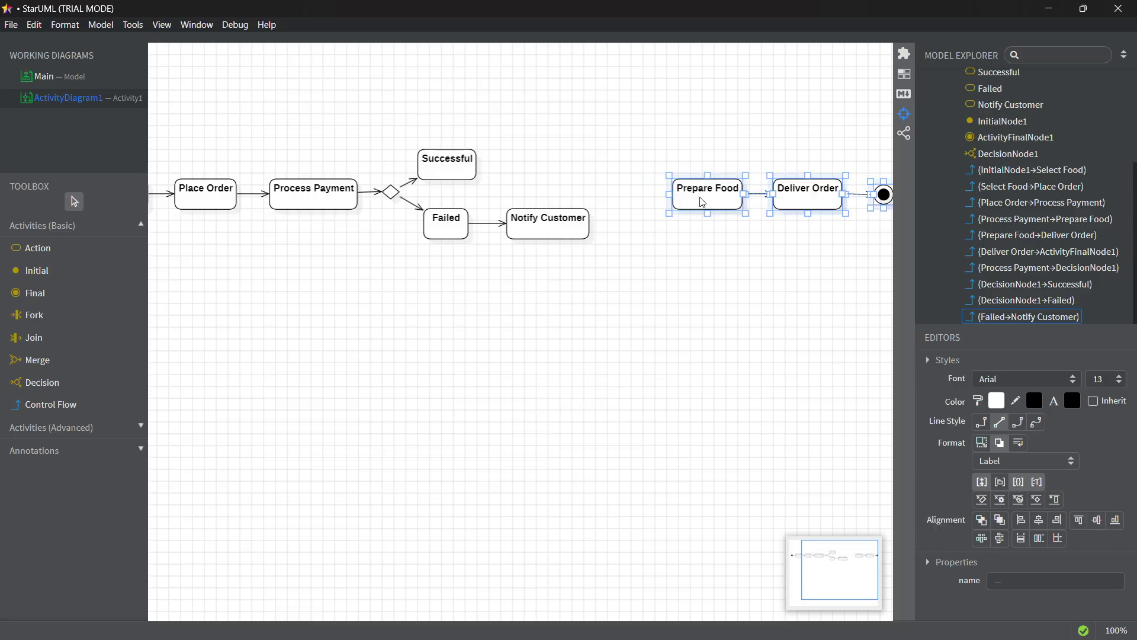
left_click(723, 258)
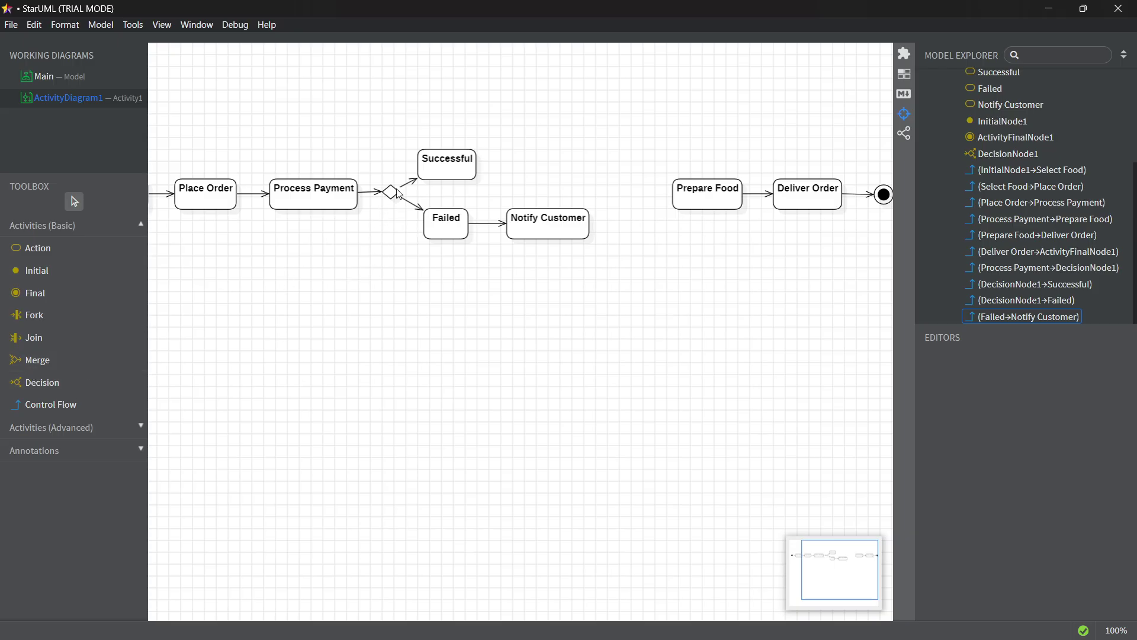
Step: Place a merge node in the main row before Prepare Food and connect Successful and Notify Customer to it with unnamed control flows
left_click(37, 366)
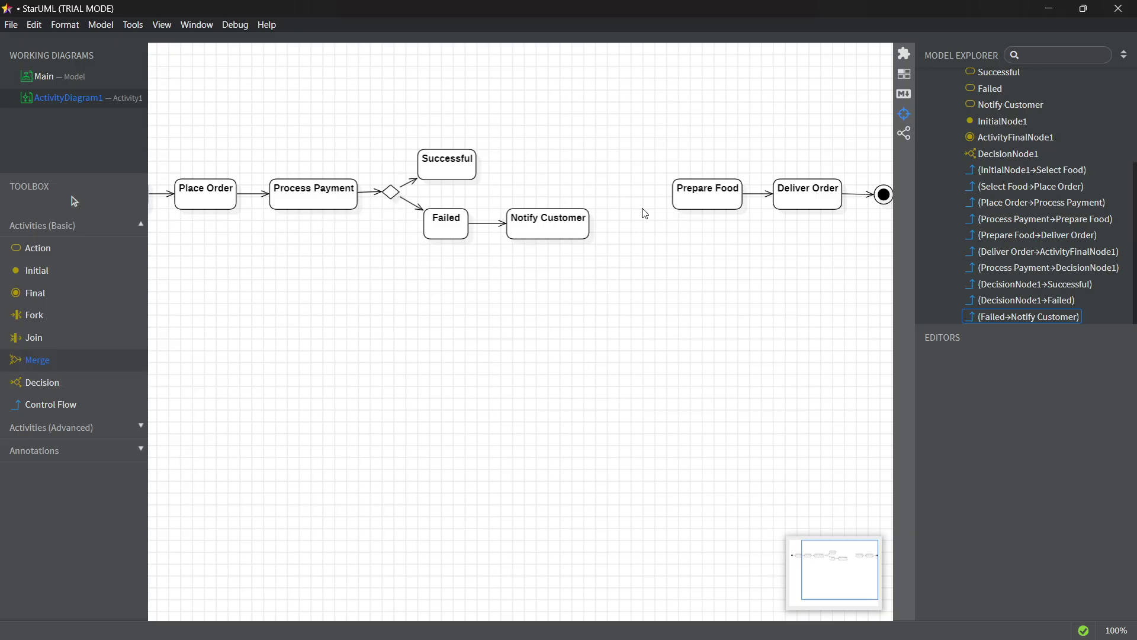
left_click(627, 193)
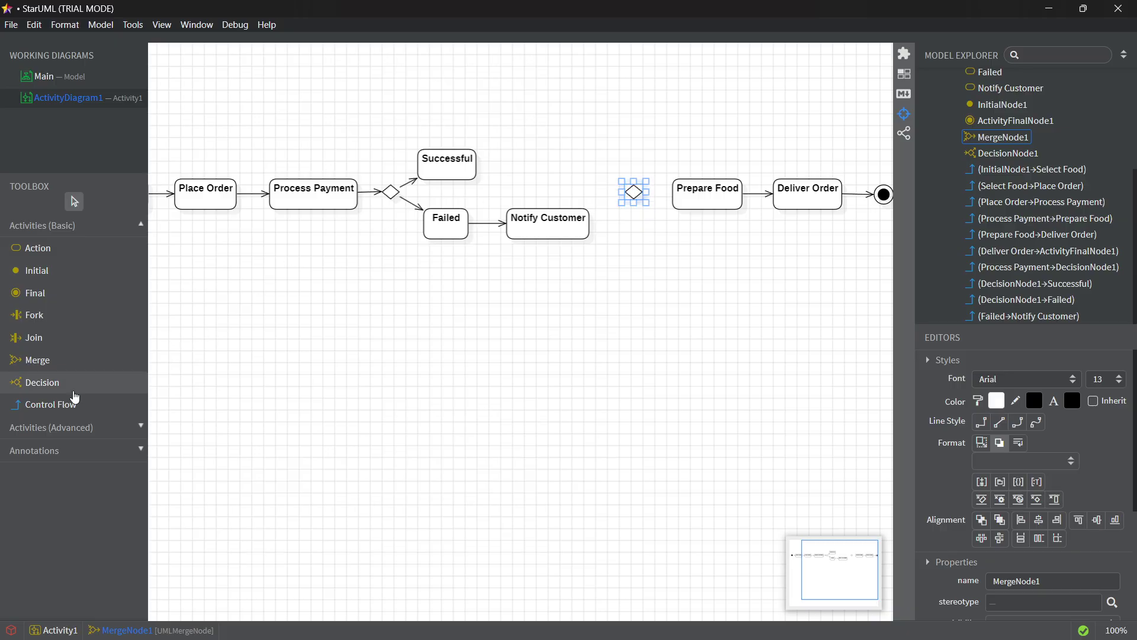
left_click(50, 404)
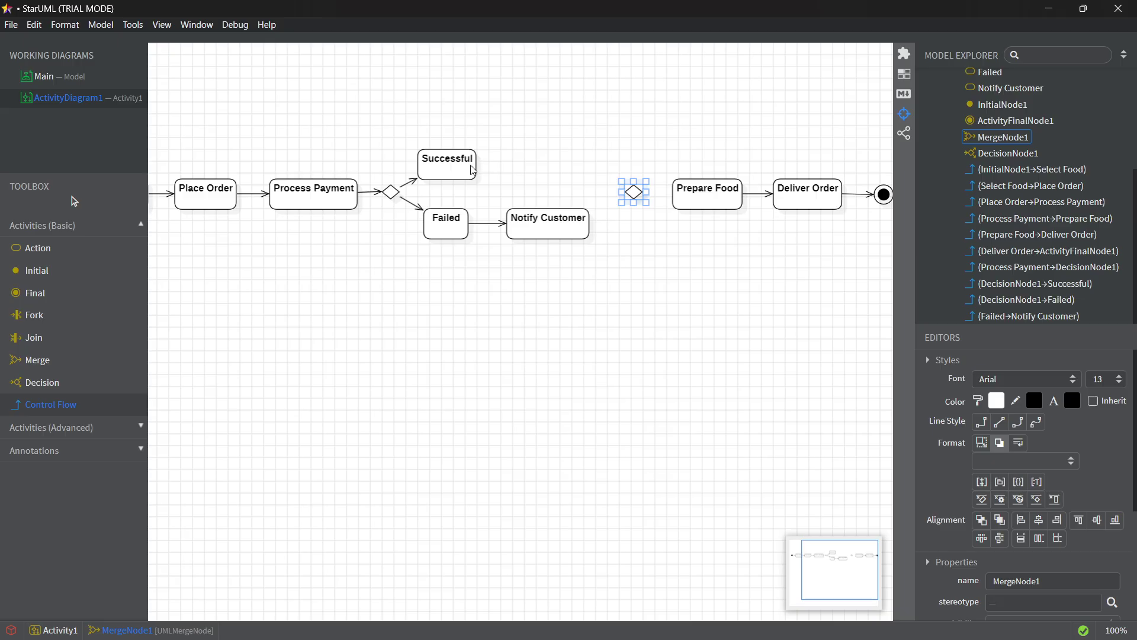
left_click_drag(473, 170, 633, 192)
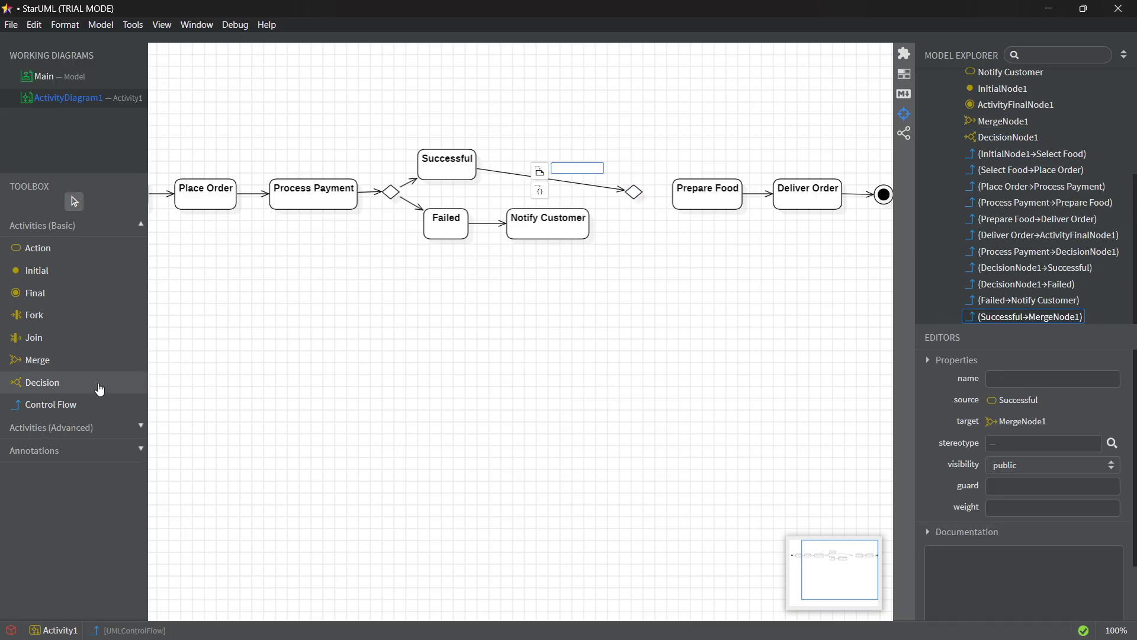
left_click(83, 404)
left_click_drag(590, 230, 634, 201)
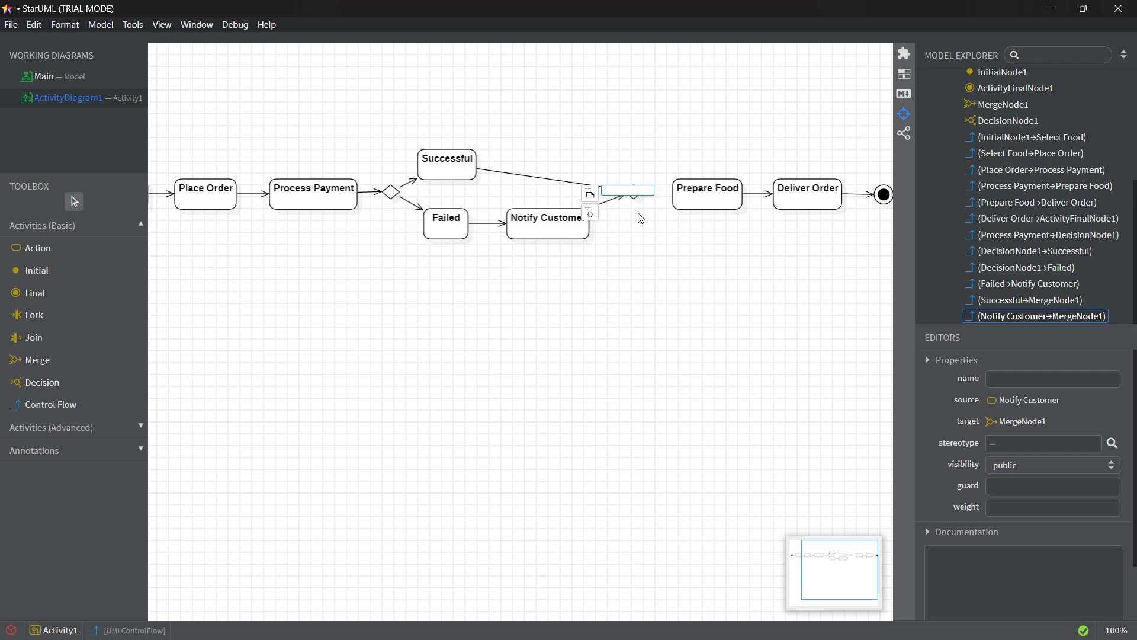
left_click(644, 200)
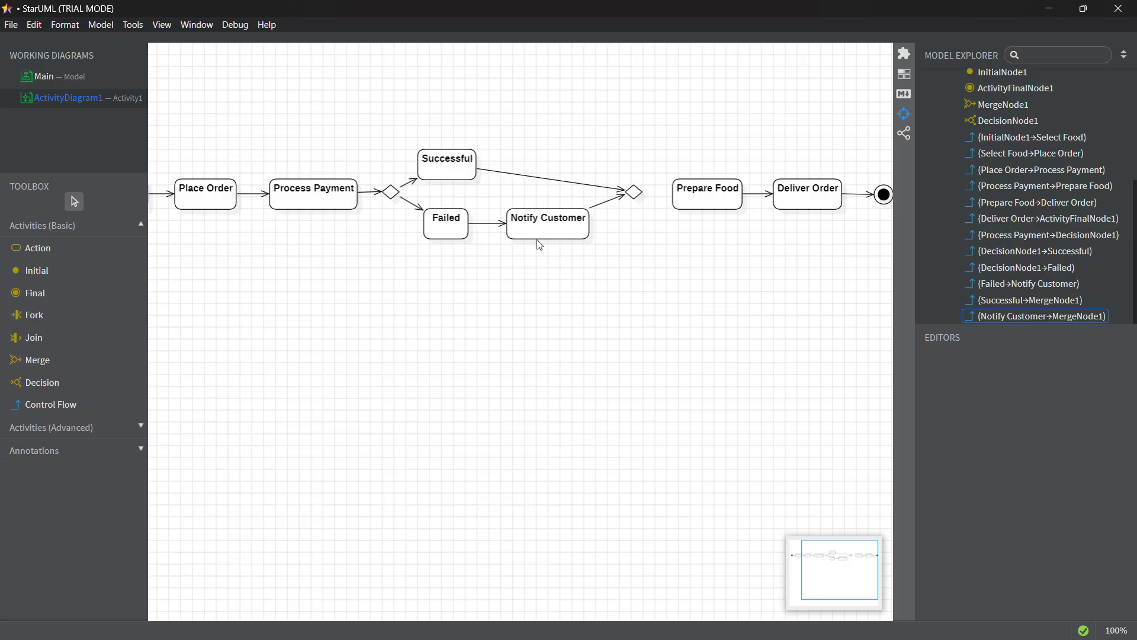
Step: Connect the merge node to Prepare Food with an unnamed control flow
left_click(65, 406)
left_click_drag(637, 193, 687, 195)
left_click(817, 229)
Step: Zoom out to 80% and review the whole activity diagram from the initial node to the final node
scroll(786, 237, "down", 3)
scroll(651, 267, "up", 3)
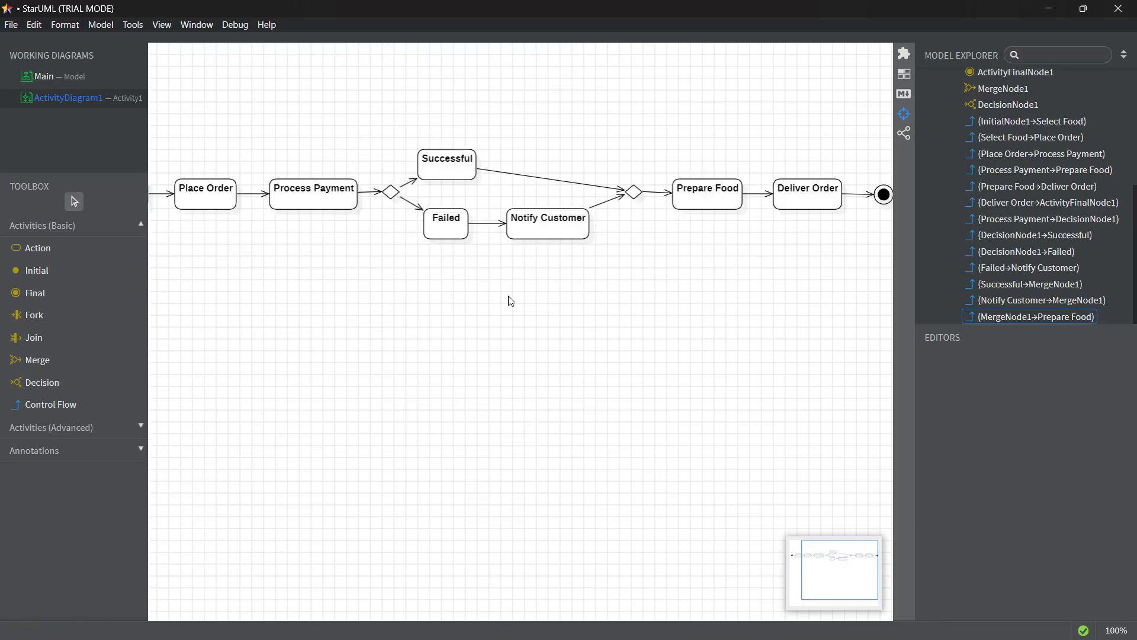
key("ctrl+minus")
key("ctrl+minus")
scroll(425, 256, "left", 2)
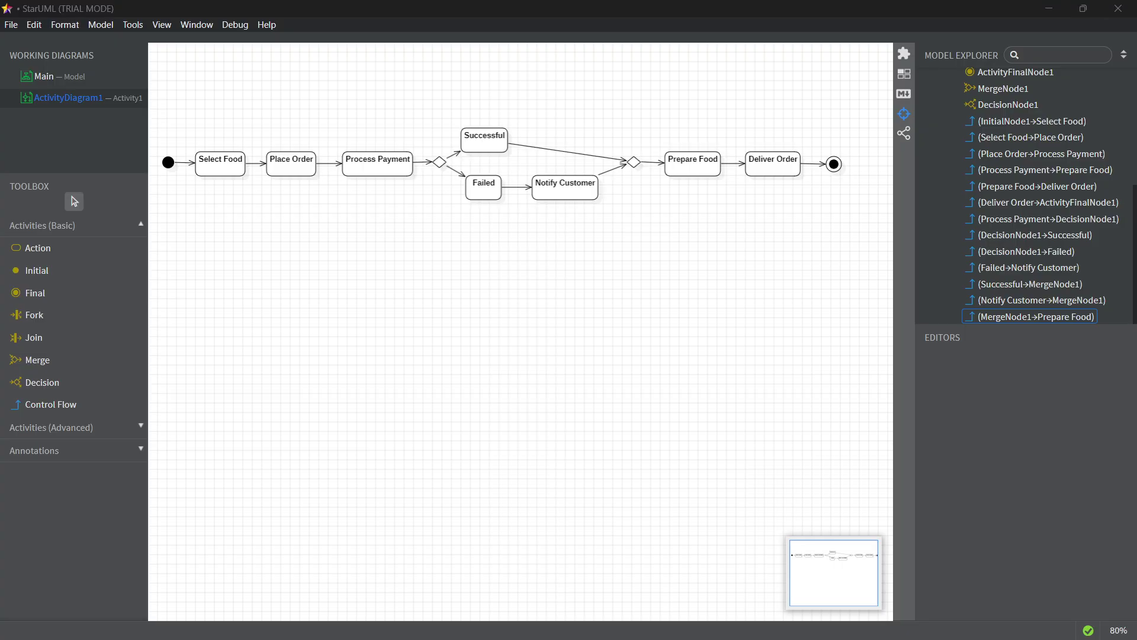
left_click(586, 239)
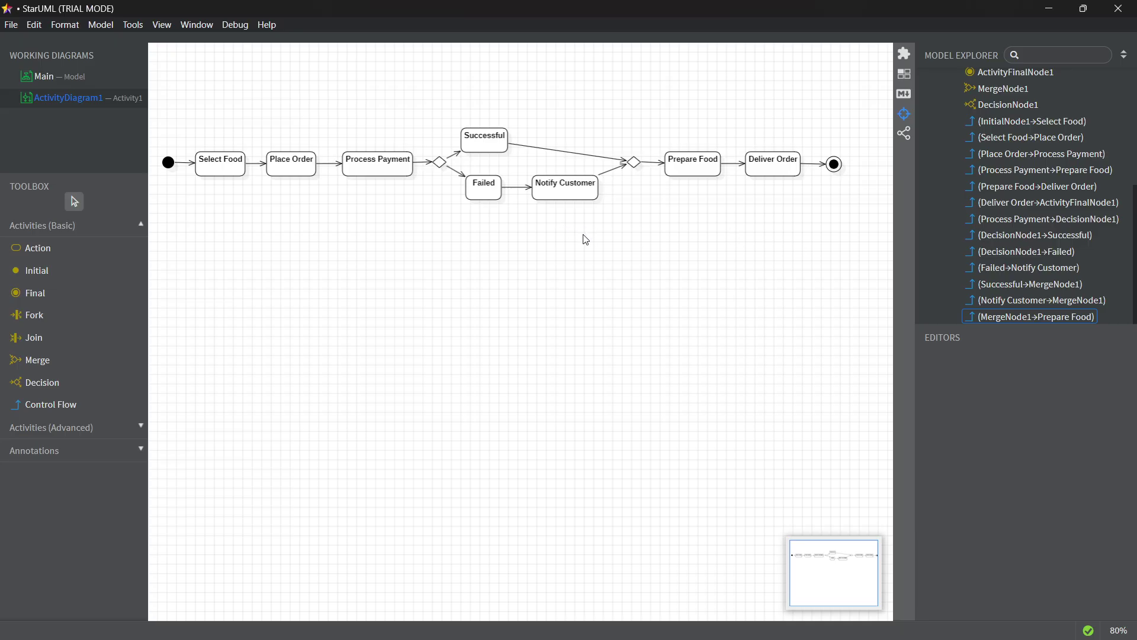